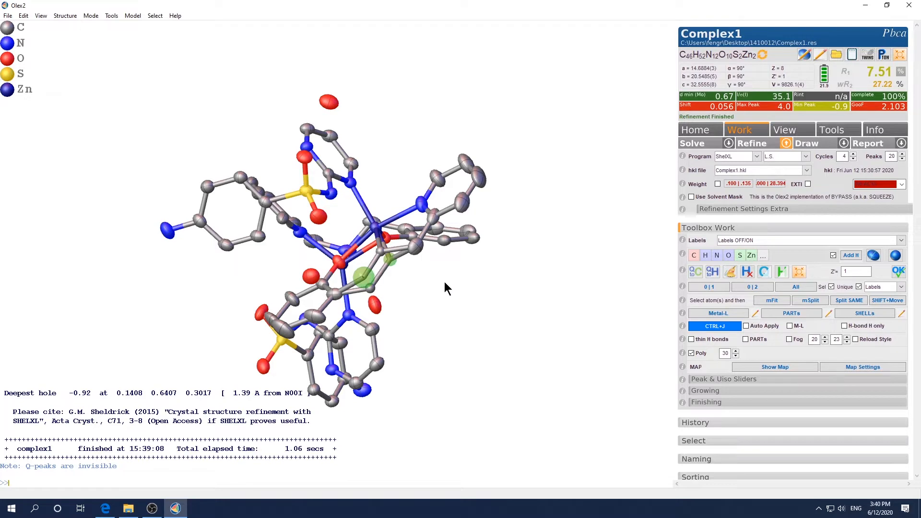
Assign the first set of disordered carbon positions beside the zinc centre to part 1 with occupancy variable 21
key(Escape)
mouse_move(381, 250)
mouse_move(373, 294)
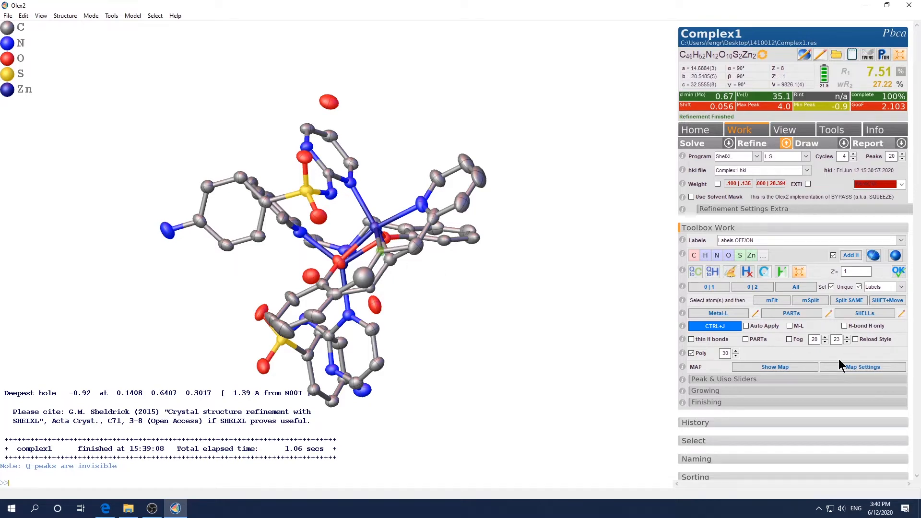
text(part )
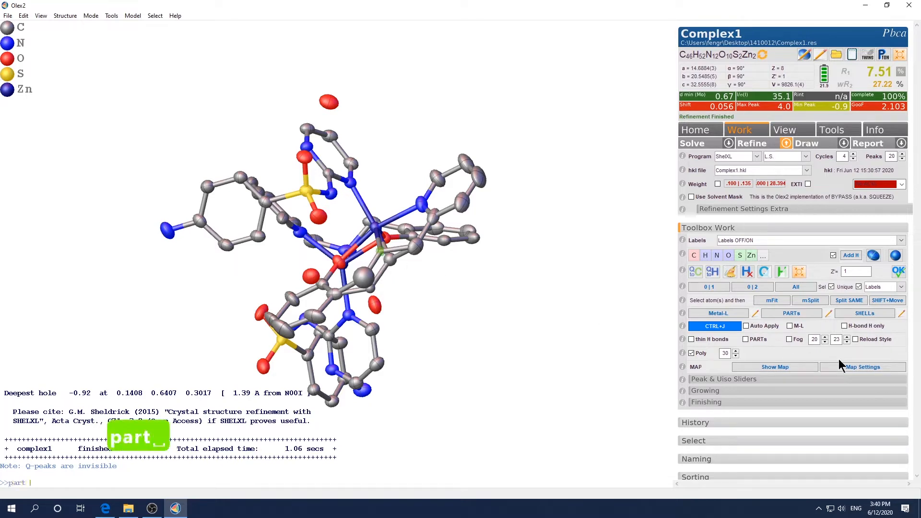
text(1 21)
key(Return)
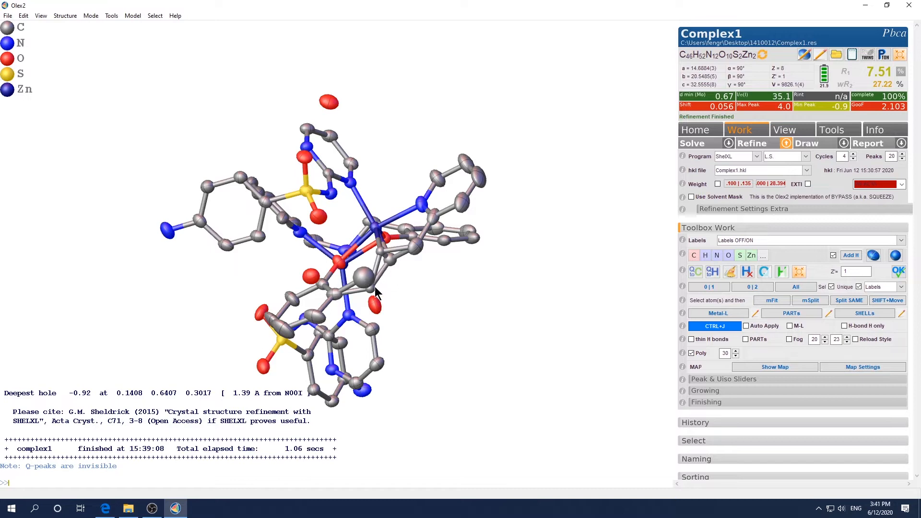
Assign the alternative disordered carbon position beside the zinc centre to part 2 with occupancy variable -21
click(391, 260)
text(part 2 )
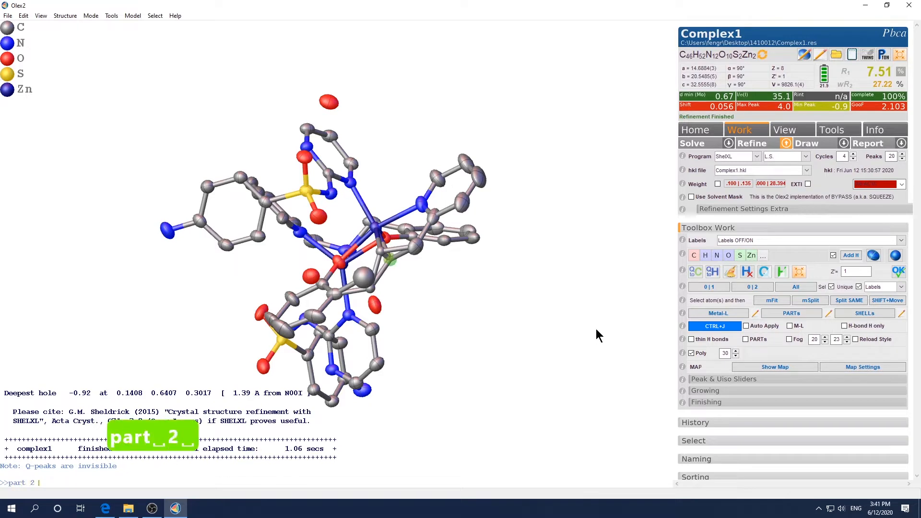
text(-21)
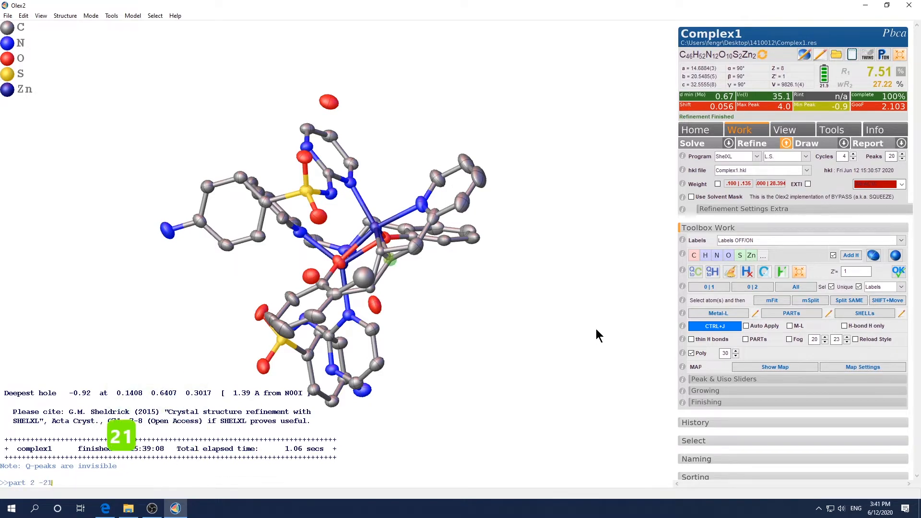
key(Return)
Refine the split disorder model three times with ShelXL and check the disordered region from several angles
drag(551, 342, 517, 333)
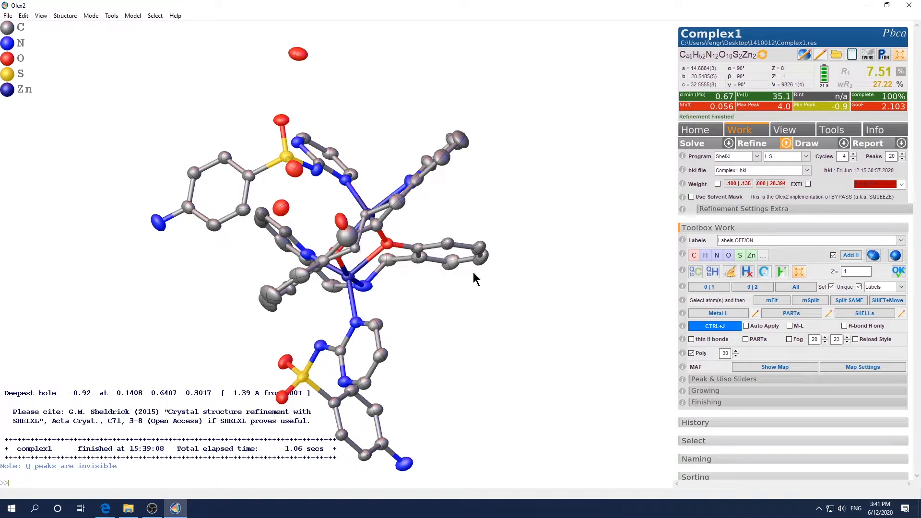
key(ctrl+r)
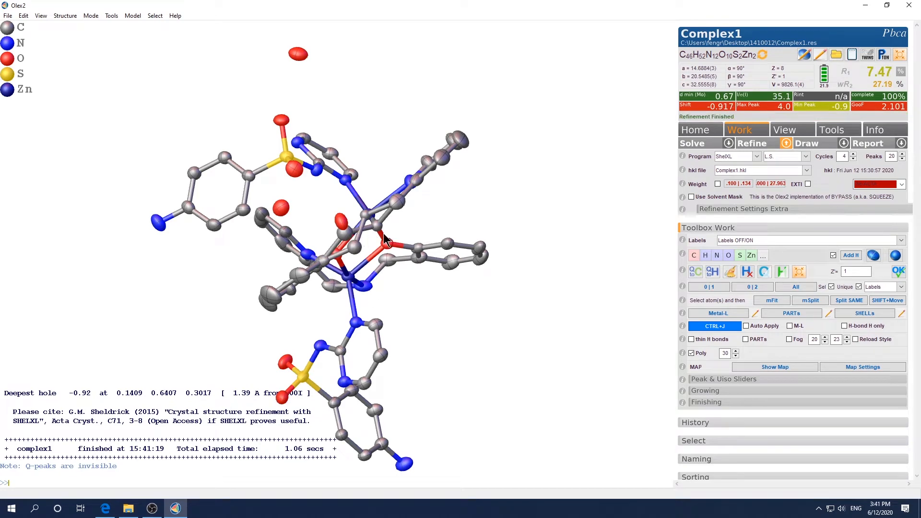
mouse_move(384, 239)
key(ctrl+r)
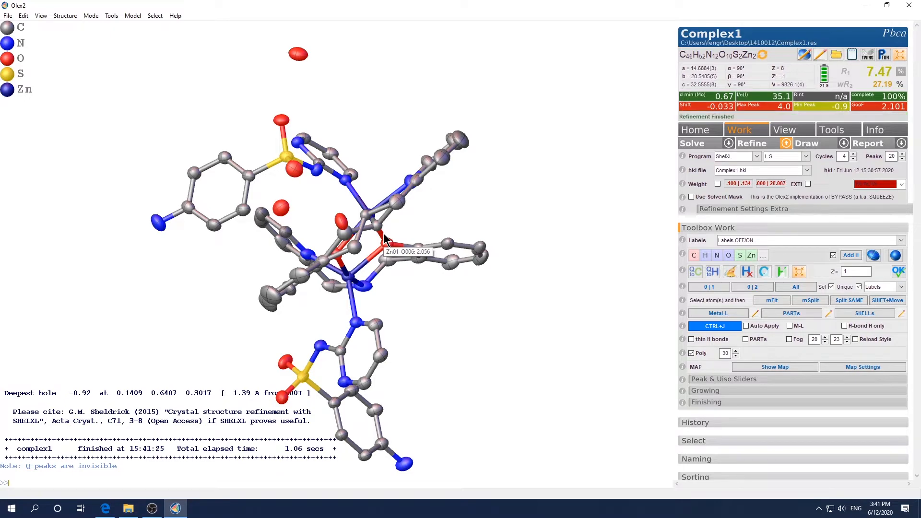
drag(497, 282, 510, 301)
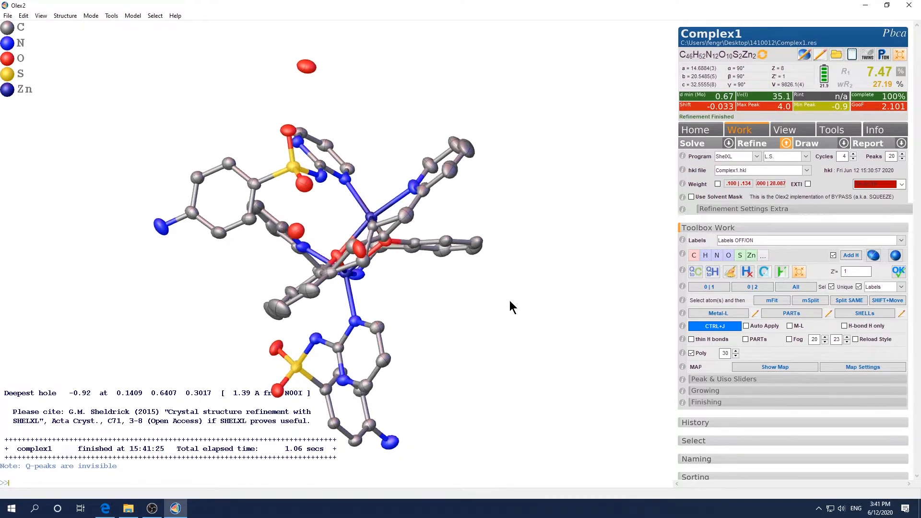
key(ctrl+r)
drag(559, 273, 463, 330)
drag(389, 302, 420, 298)
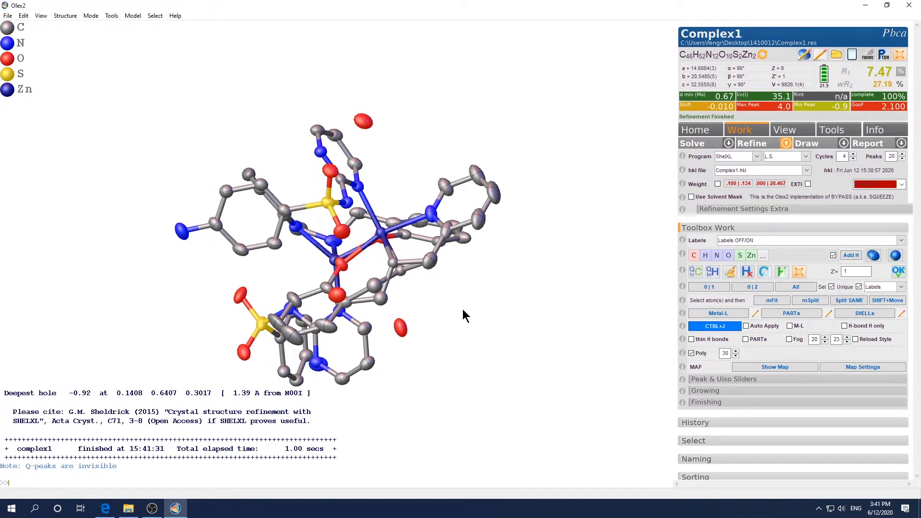
Make the atoms anisotropic with the anis command and refine the structure four times
text(anis)
key(Return)
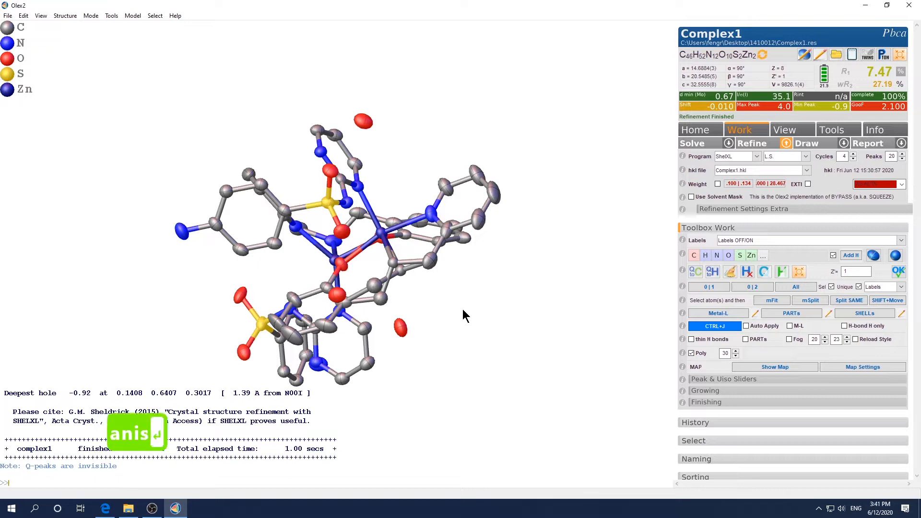
key(ctrl+r)
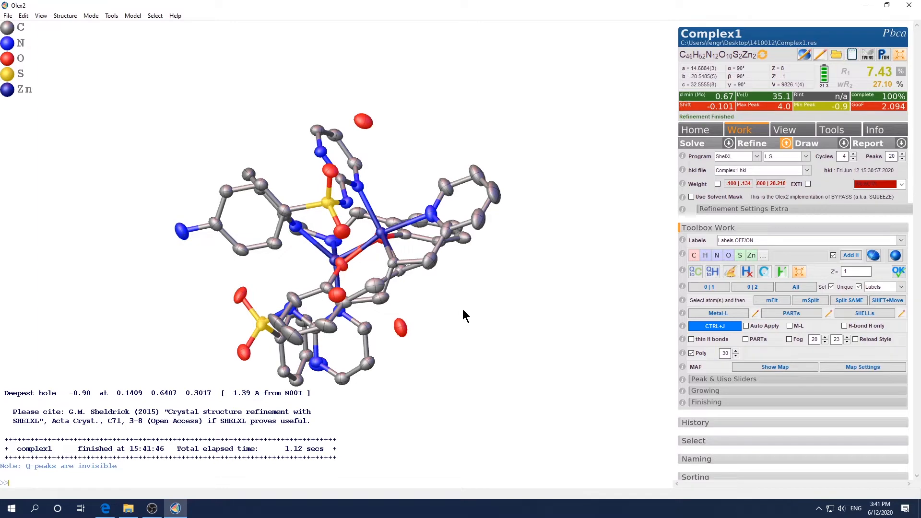
key(ctrl+r)
key(ctrl+r)
key(ctrl+r)
Display the electron density map and examine the residual density around the disordered ligand
drag(512, 296, 582, 275)
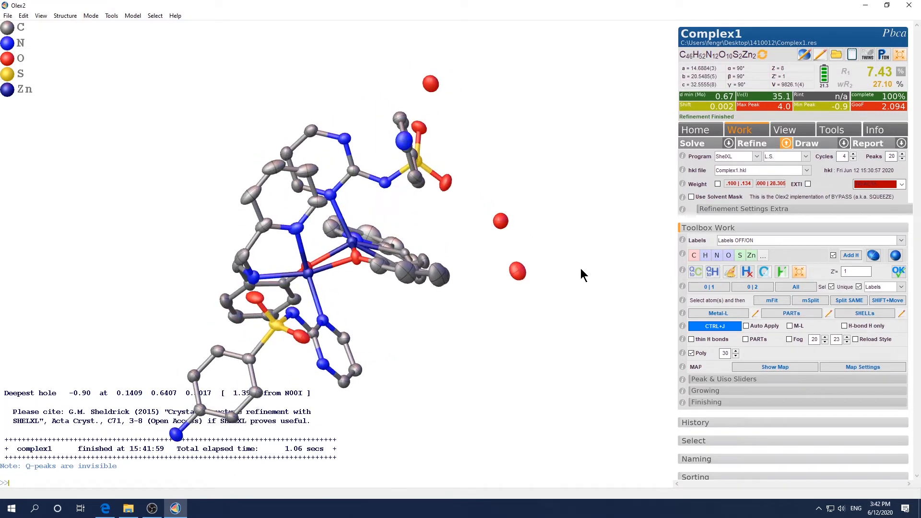
drag(393, 314, 391, 338)
key(ctrl+m)
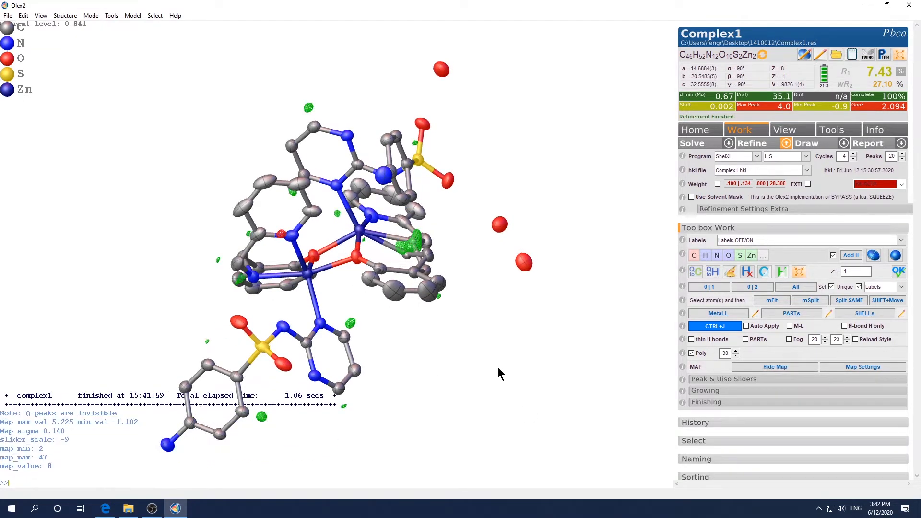
drag(497, 366, 446, 355)
drag(410, 264, 526, 353)
key(Escape)
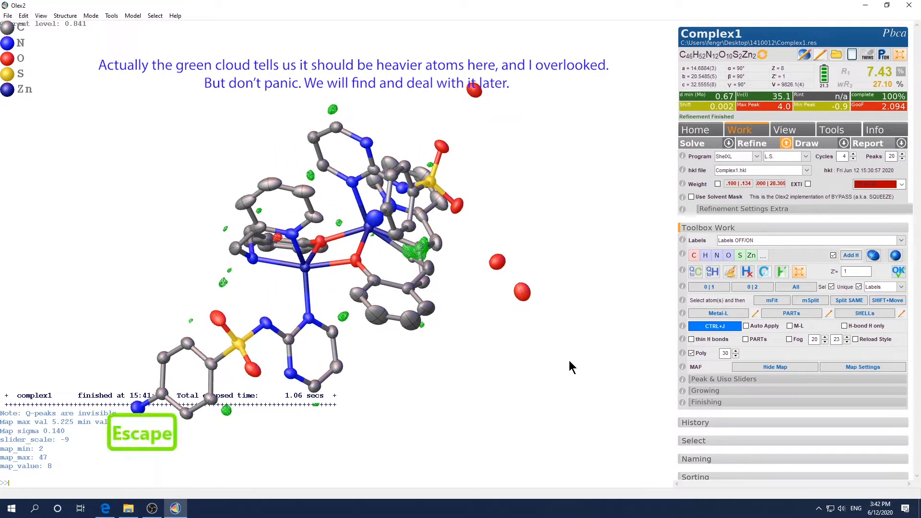
Show the Q peaks and hide the electron density map
key(ctrl+q)
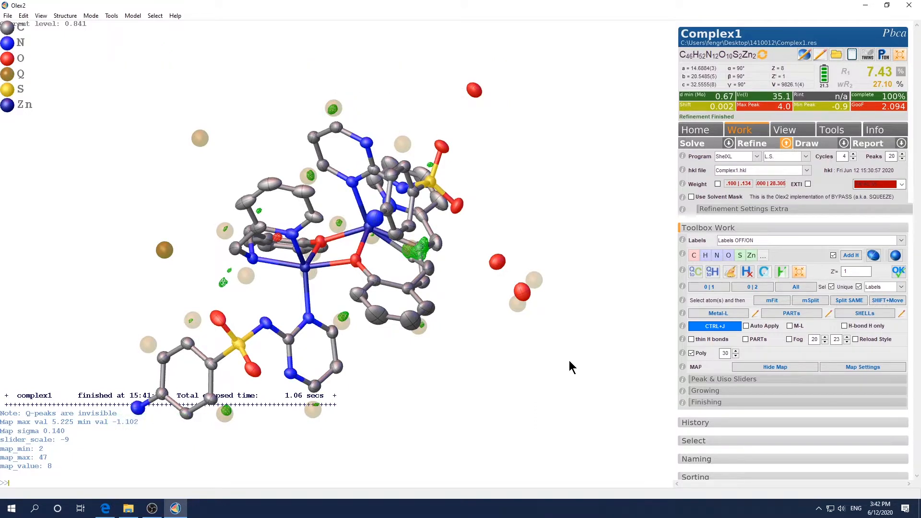
key(ctrl+m)
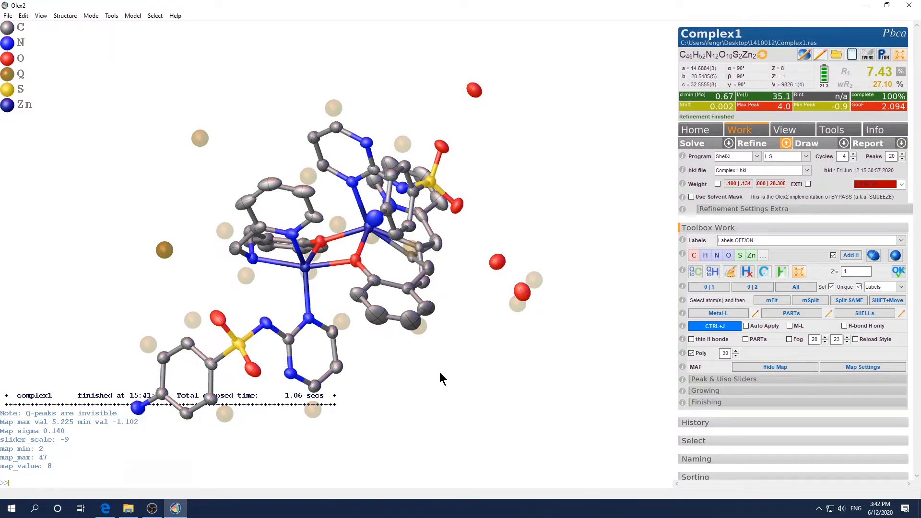
mouse_move(470, 368)
mouse_down()
mouse_move(459, 365)
mouse_move(488, 361)
mouse_move(480, 359)
mouse_up()
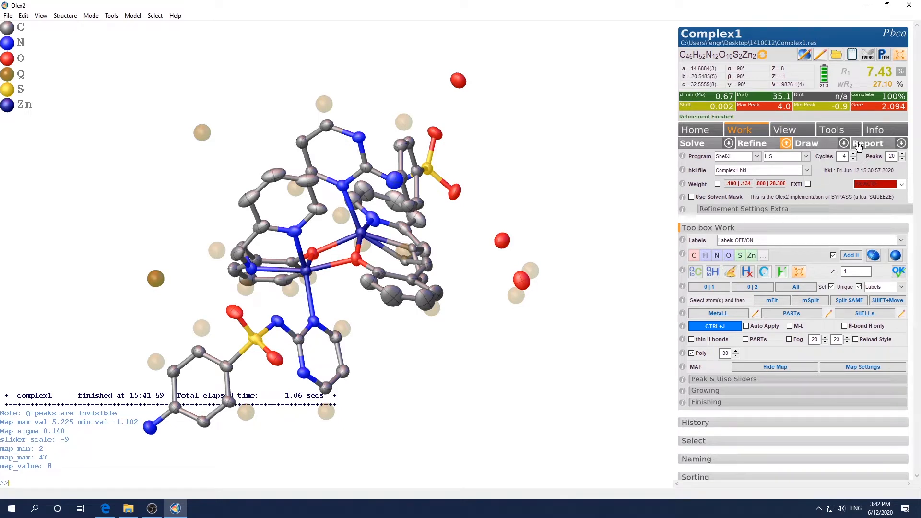
Open the Electron Density Peaks information, select peak Q2, and examine its location in the structure
click(887, 132)
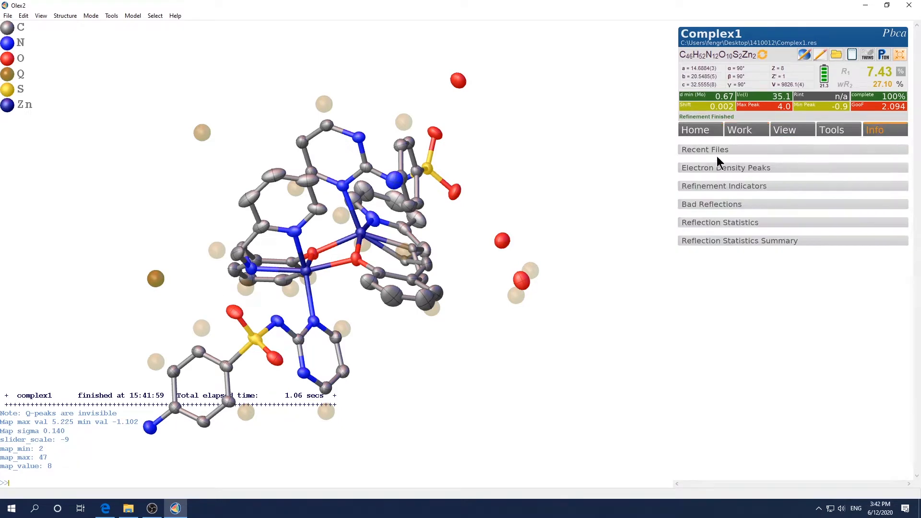
click(717, 170)
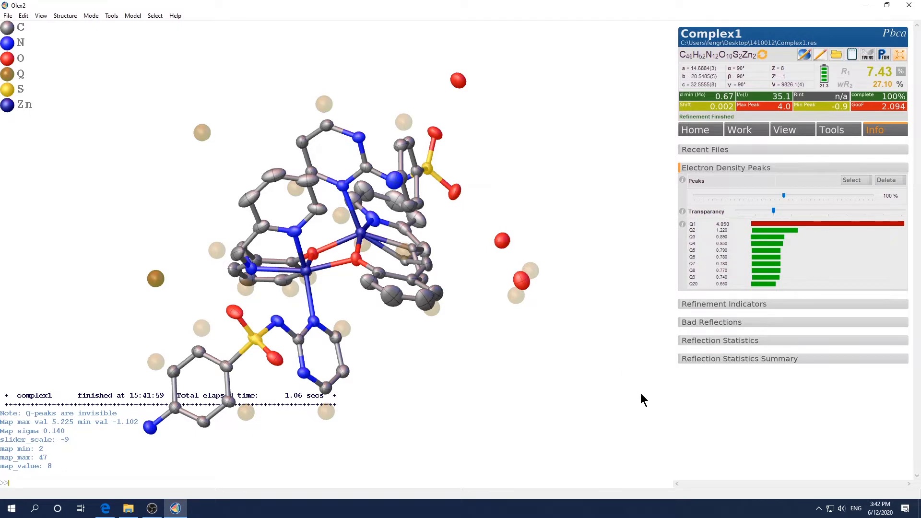
text(sel Q2)
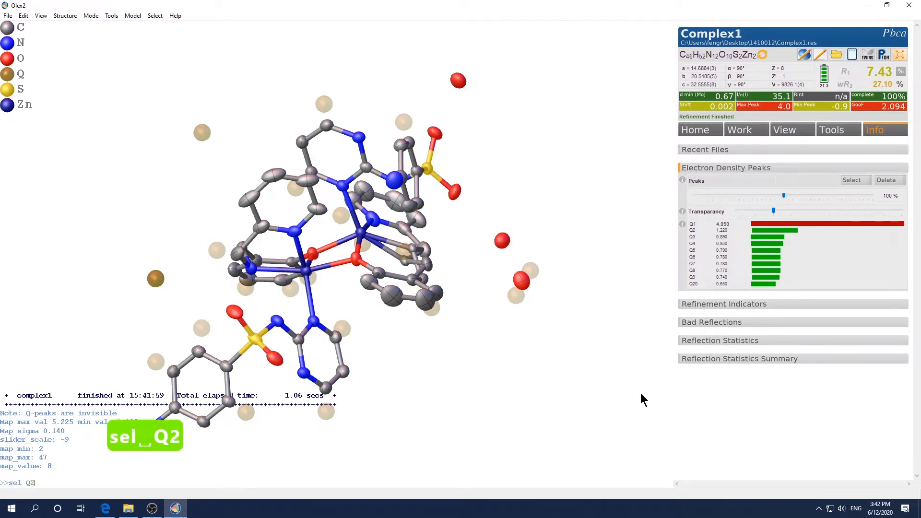
key(Return)
drag(512, 257, 537, 356)
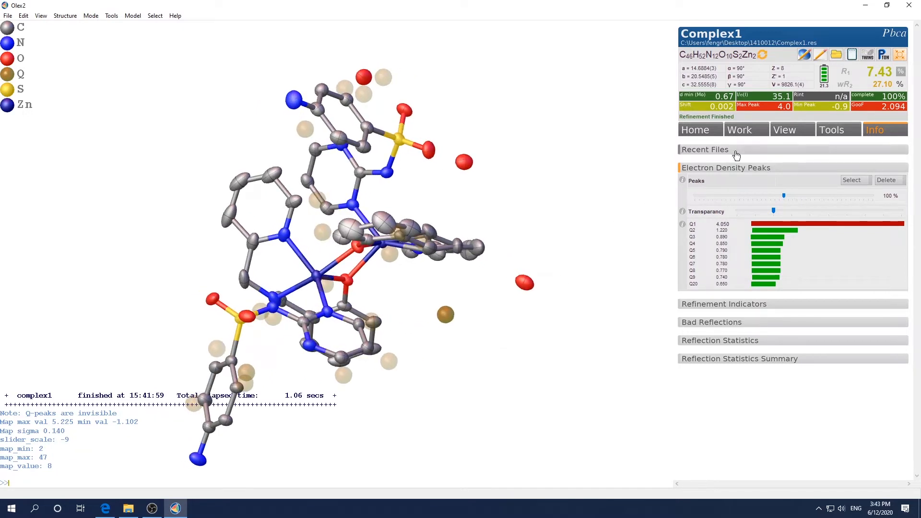
Add hydrogen atoms to the whole structure with the hadd command and refine the model three times
click(746, 130)
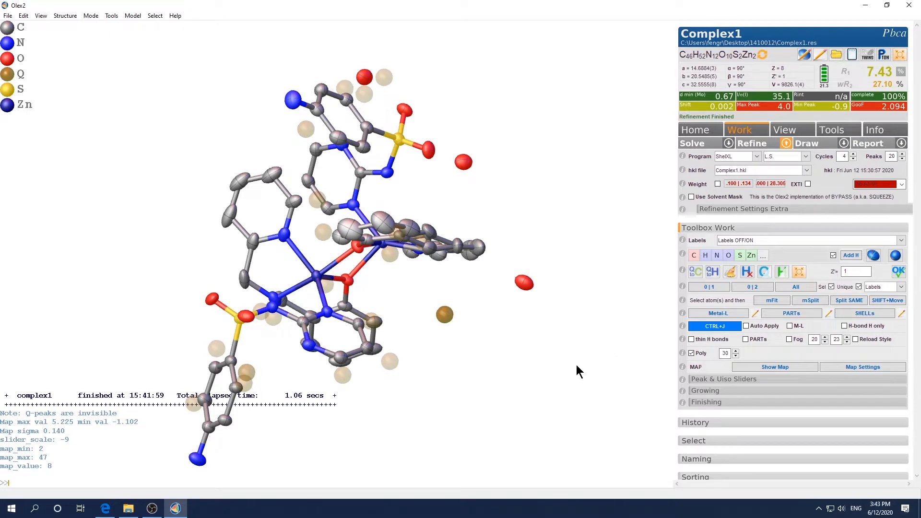
text(hadd)
key(Return)
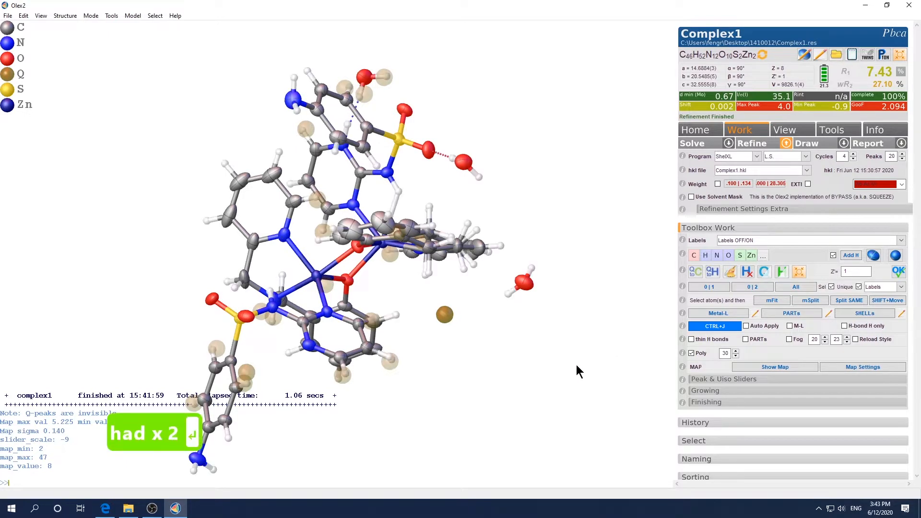
drag(541, 373, 548, 375)
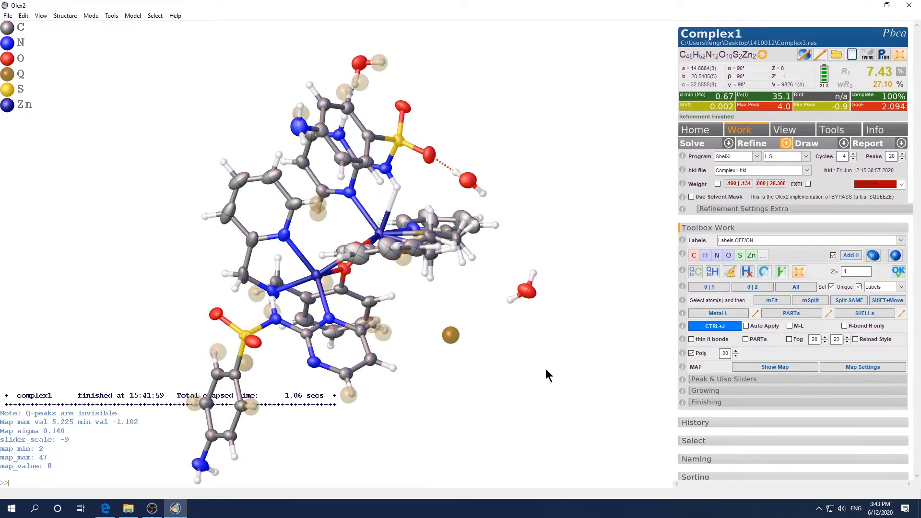
key(ctrl+r)
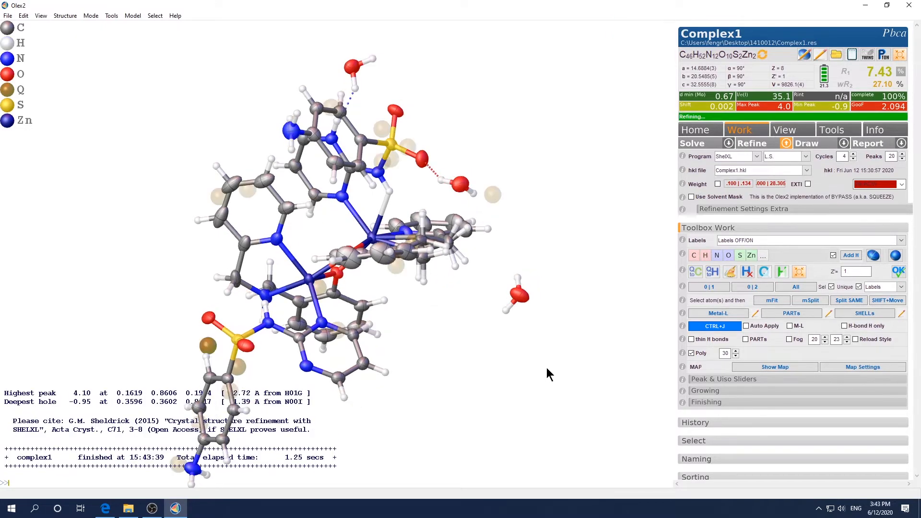
click(756, 147)
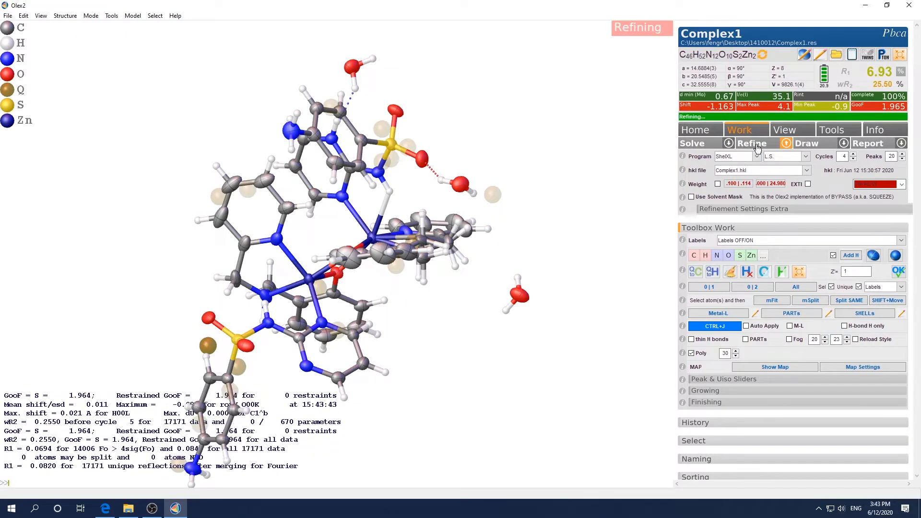
click(757, 149)
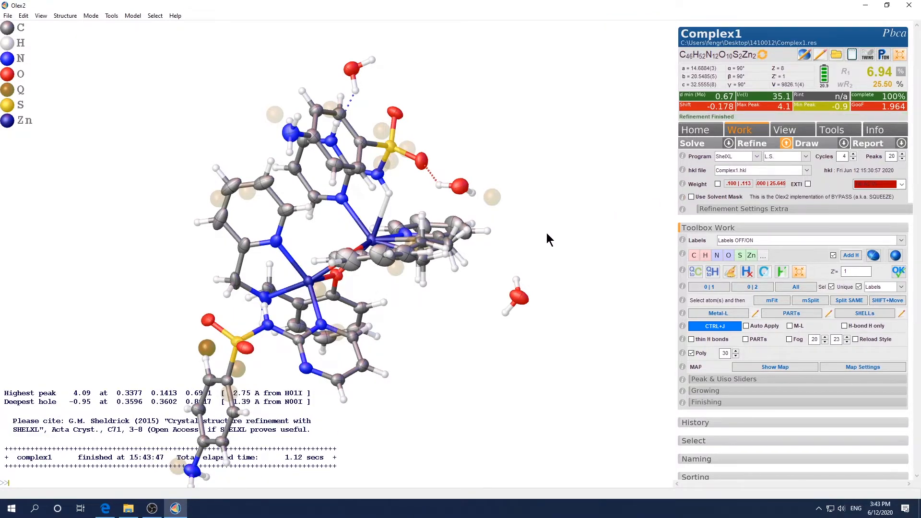
Refine the hydrogenated model once more, locate the atom responsible for the largest shift, and clear the selection
drag(549, 240, 457, 258)
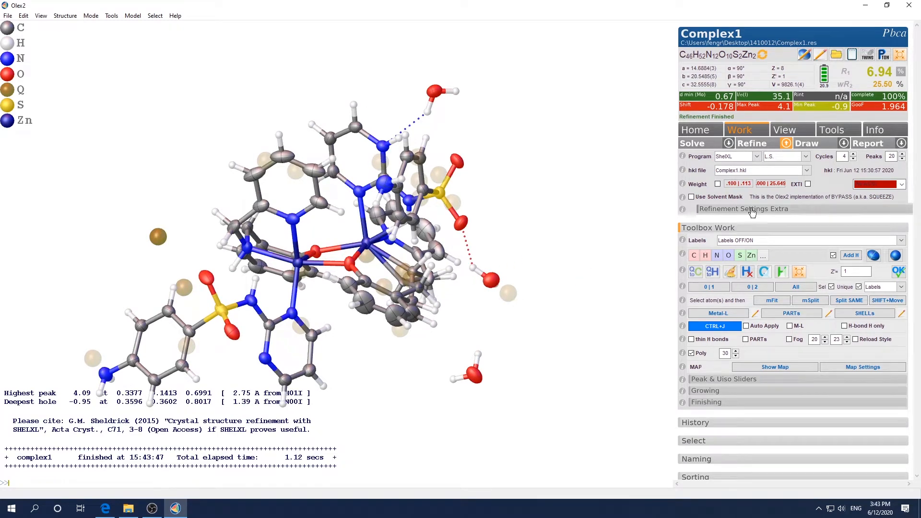
click(753, 144)
click(715, 108)
drag(540, 251, 571, 201)
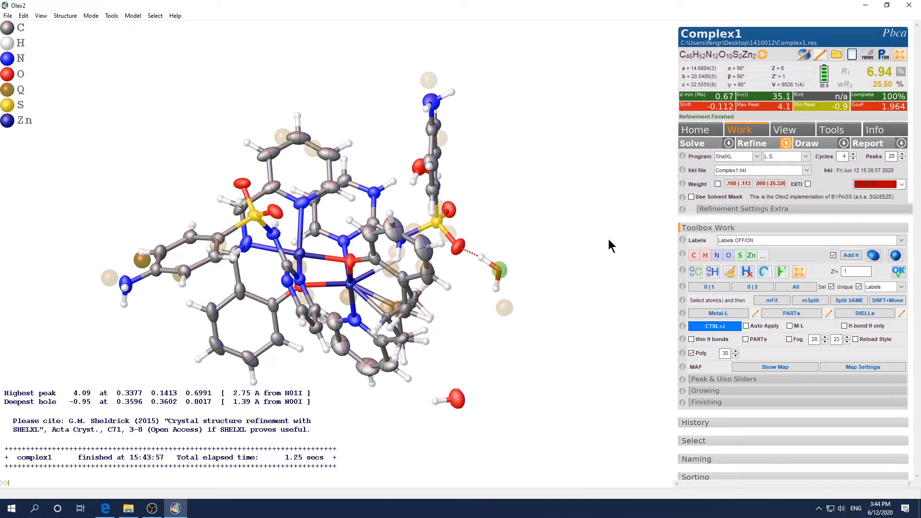
key(Escape)
Run three more refinements of the model at the existing cycle setting to reduce the parameter shift
drag(643, 197, 615, 261)
key(ctrl+r)
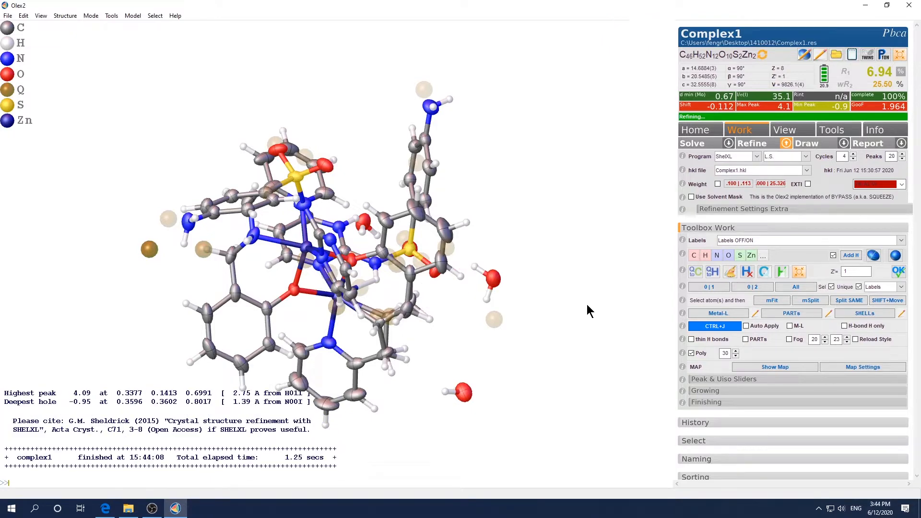
click(746, 145)
click(745, 143)
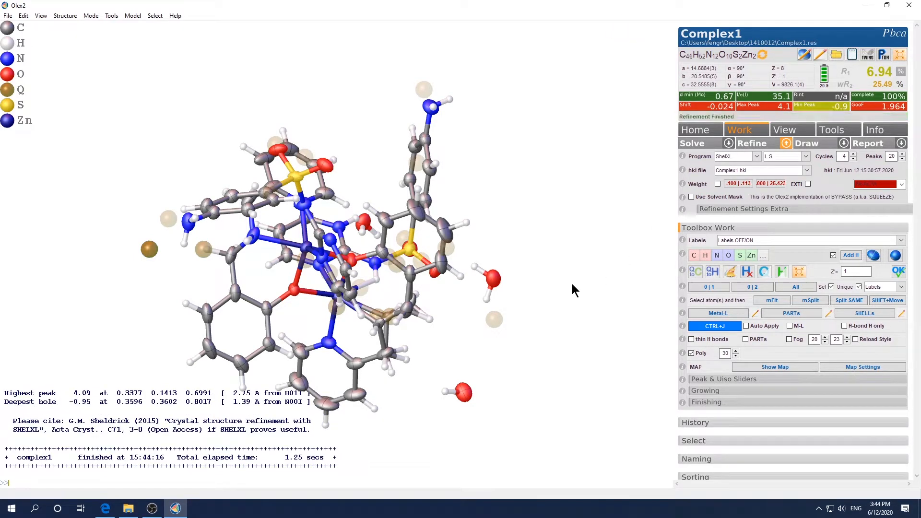
Set the number of refinement cycles to 10 and refine the structure
drag(585, 265, 562, 303)
drag(570, 285, 542, 303)
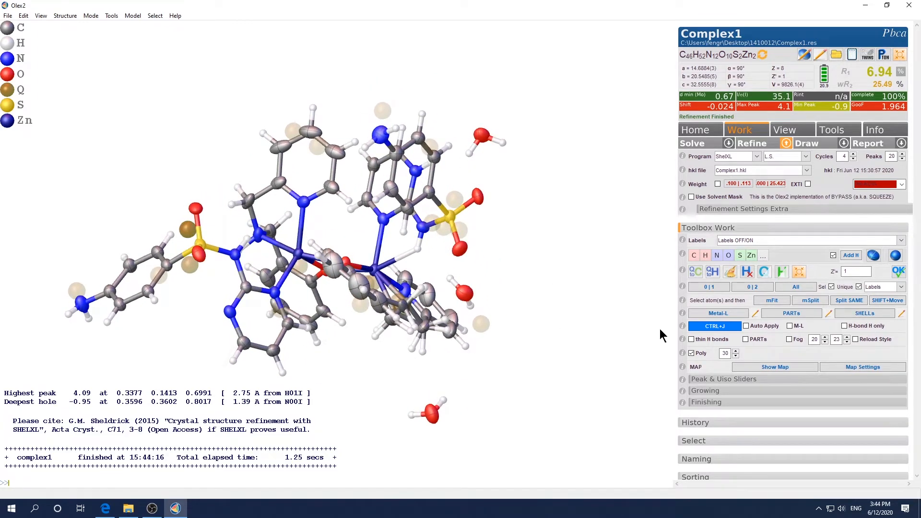
double_click(843, 157)
text(10)
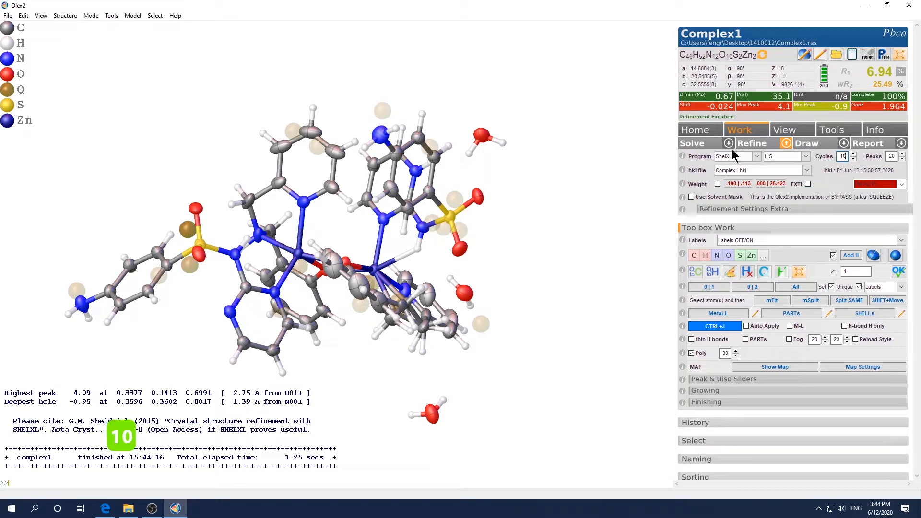
click(761, 145)
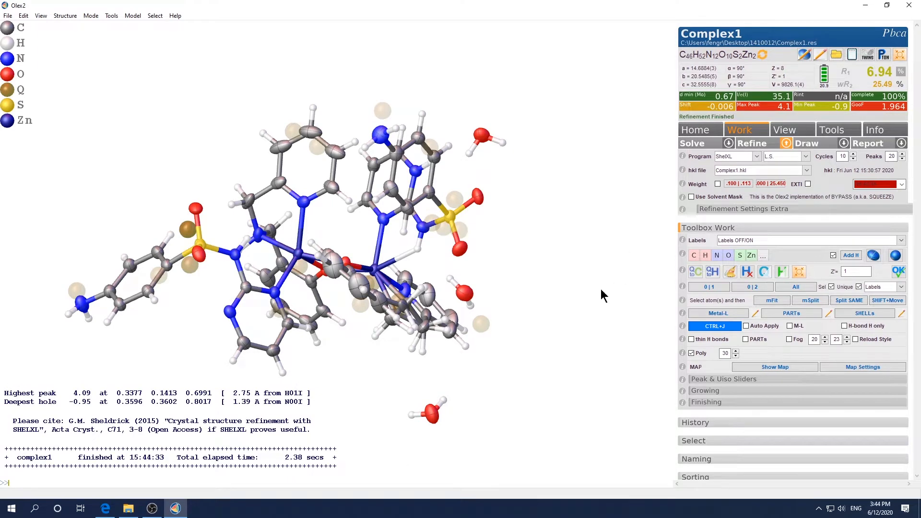
Generate the hydrogen-bond table with the htab command and grow the hydrogen-bonded neighbouring molecules with htab -g
drag(600, 289, 623, 282)
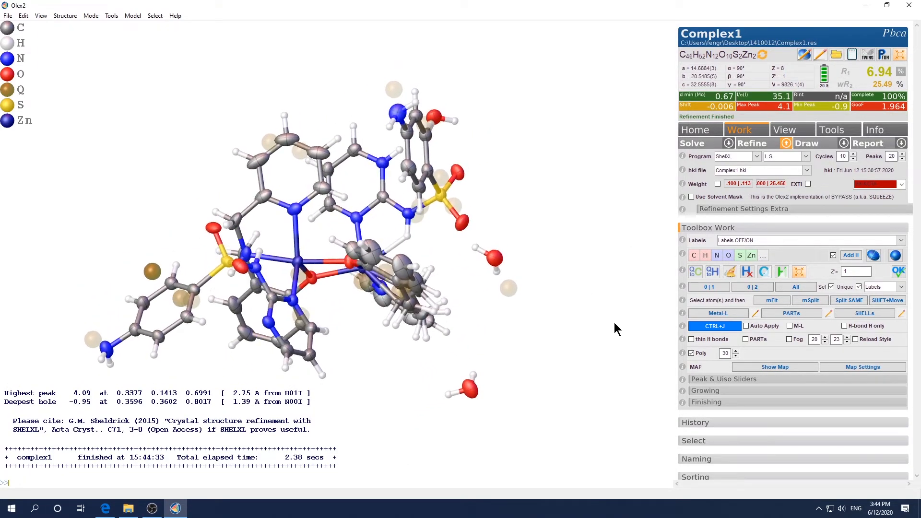
text(htab)
key(Return)
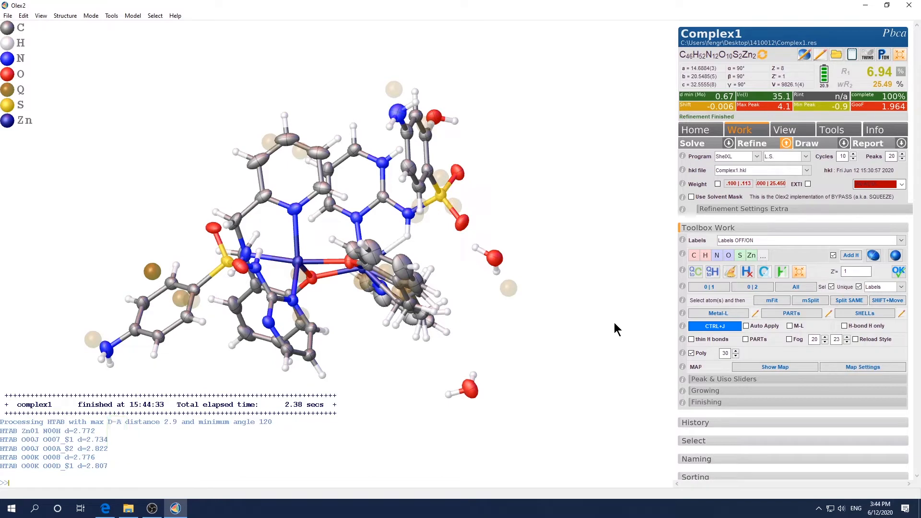
drag(610, 300, 592, 336)
text(htab -g)
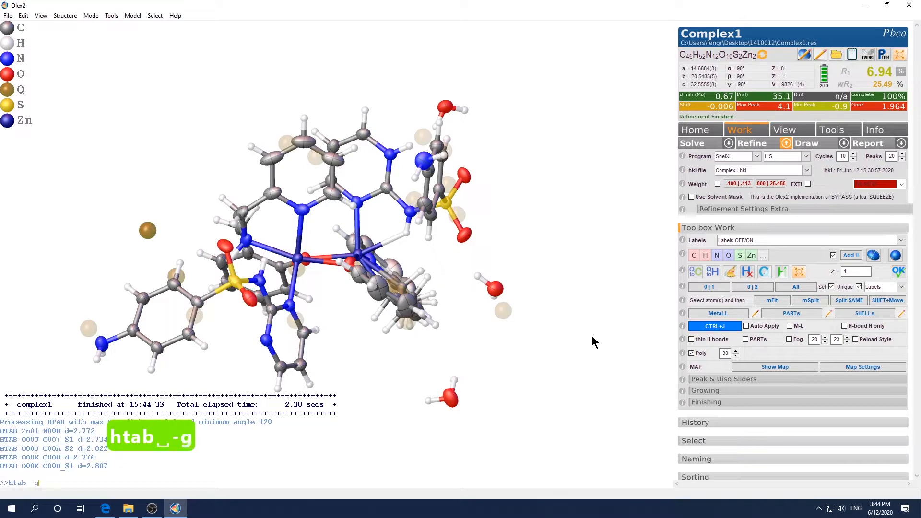
key(Return)
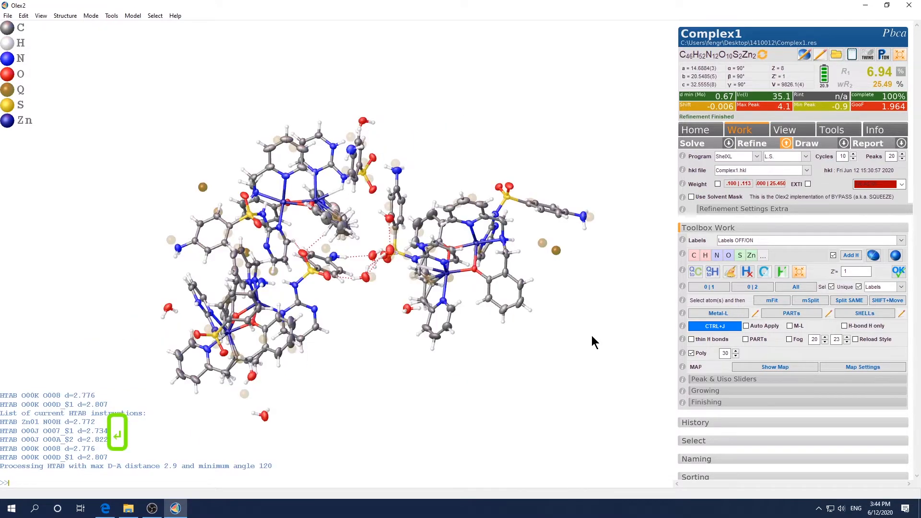
Collapse the grown structure back to the asymmetric unit with the fuse command and refine the model
drag(443, 374, 519, 390)
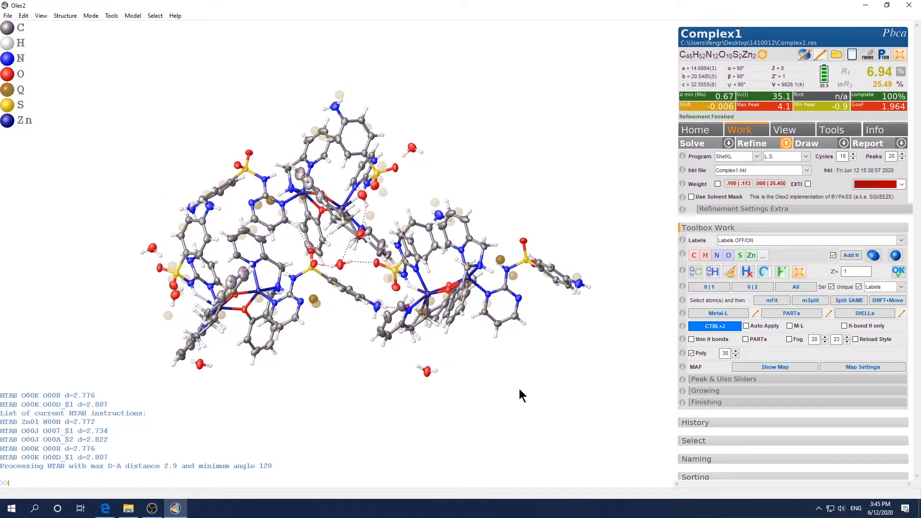
text(fuse)
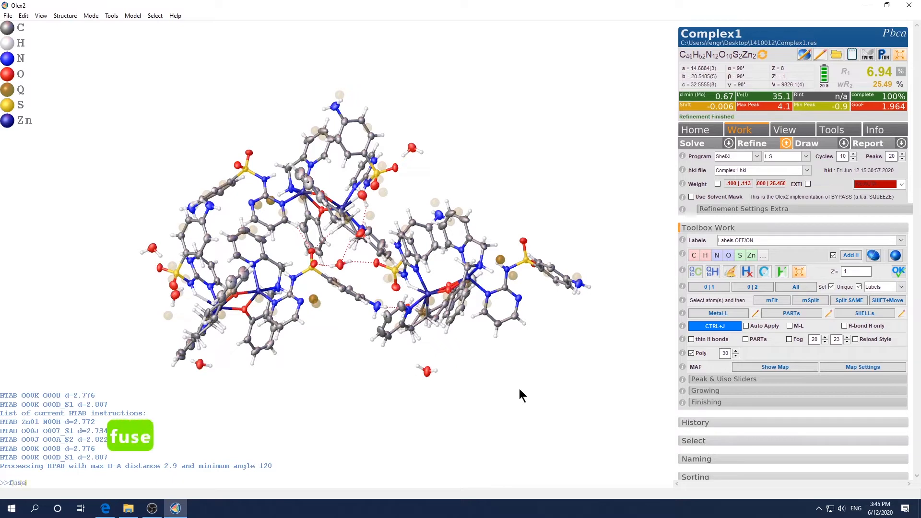
key(Return)
drag(514, 333, 547, 330)
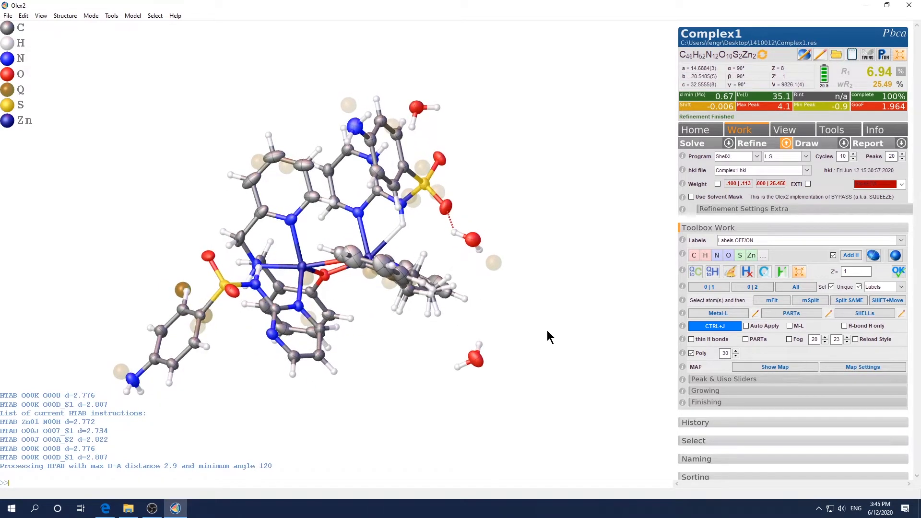
key(ctrl+r)
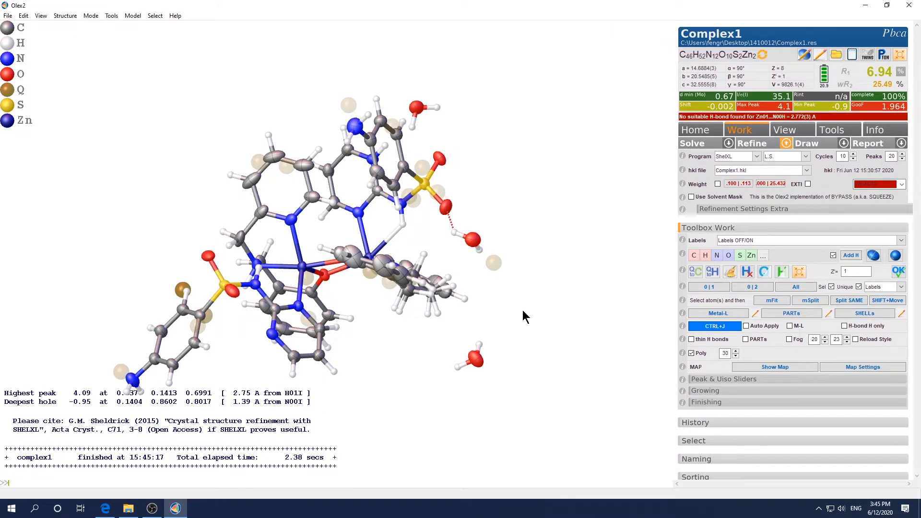
Display the residual electron density map and examine the peaks around the two aminophenyl groups
drag(524, 314, 482, 198)
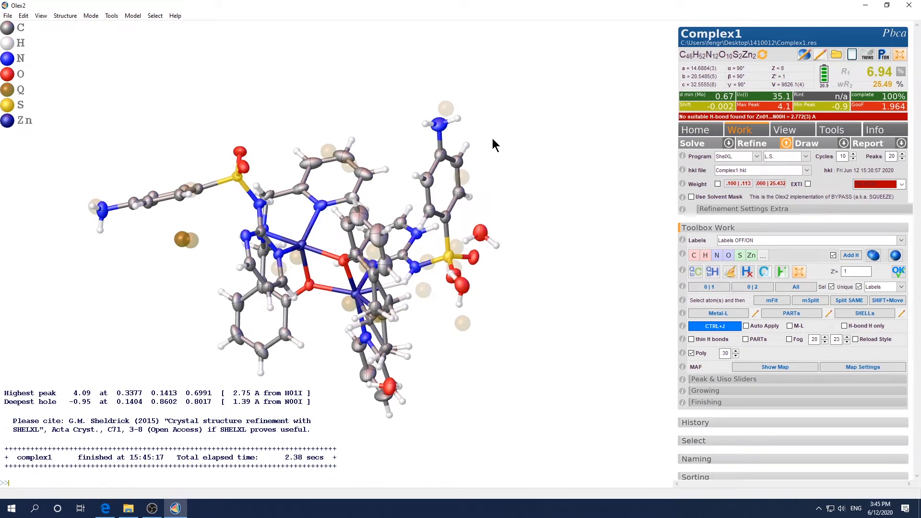
drag(494, 145, 479, 175)
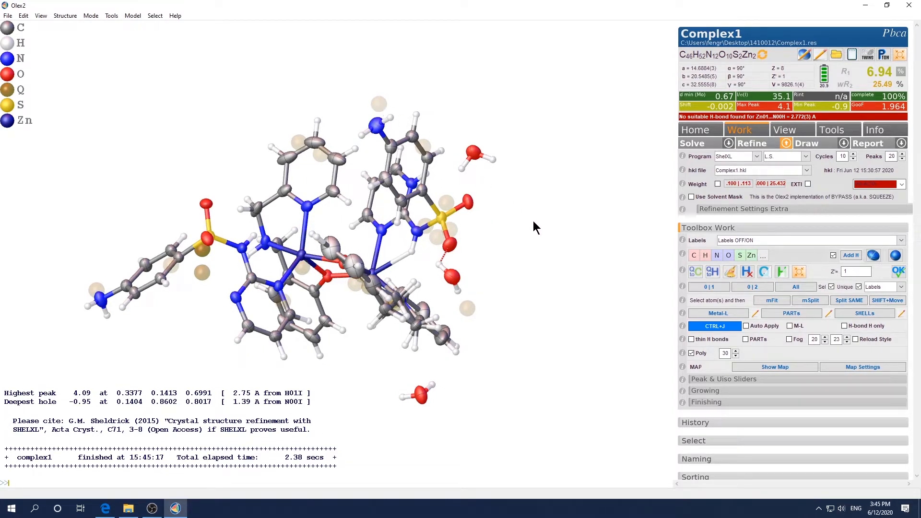
key(ctrl+m)
drag(542, 184, 570, 154)
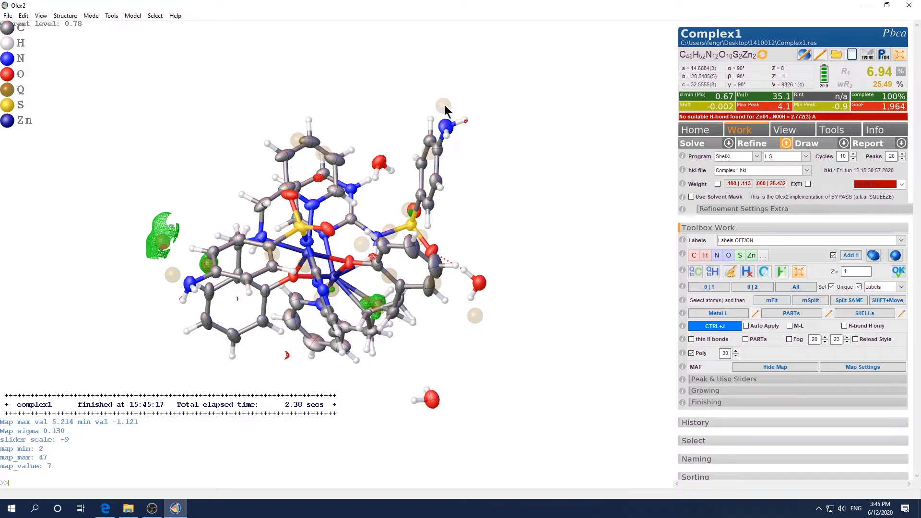
drag(508, 163, 474, 125)
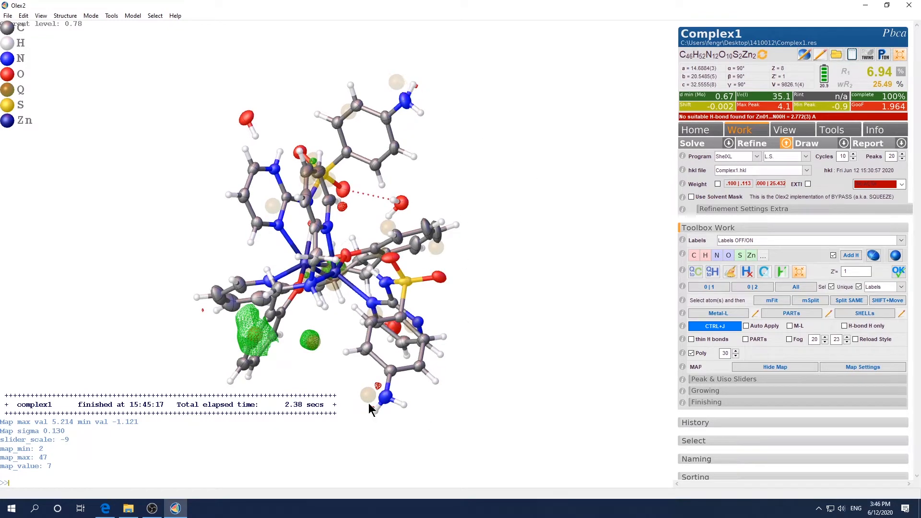
drag(378, 417, 434, 422)
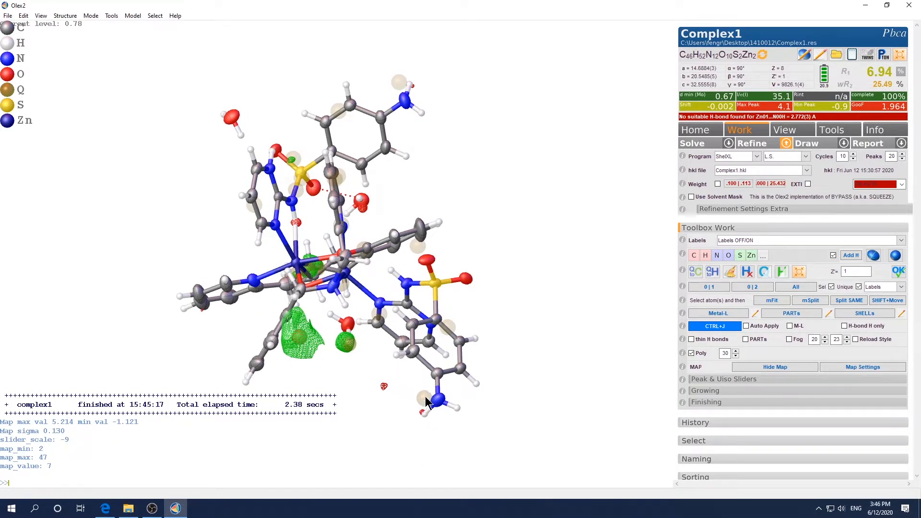
drag(454, 426, 464, 436)
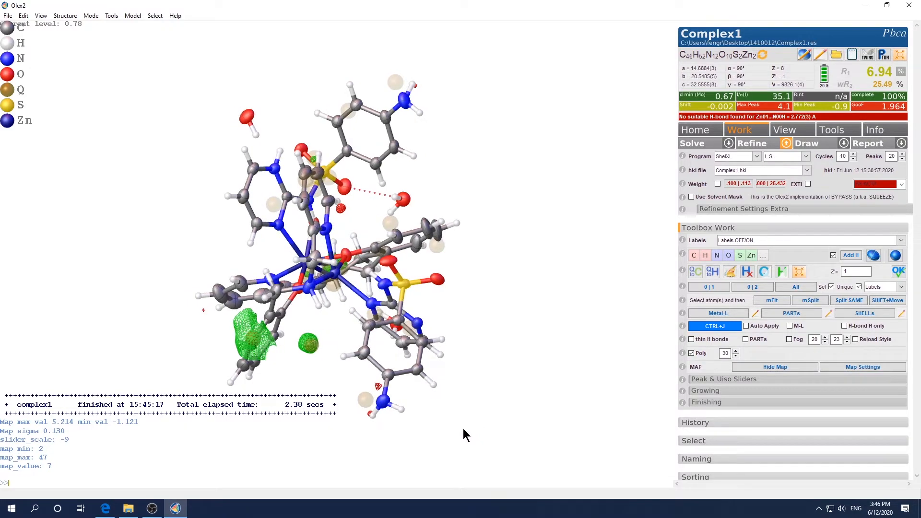
Check the residual peak beside an amine nitrogen, clear the selection, and examine the amine hydrogen geometry against both aromatic rings
click(367, 401)
click(383, 402)
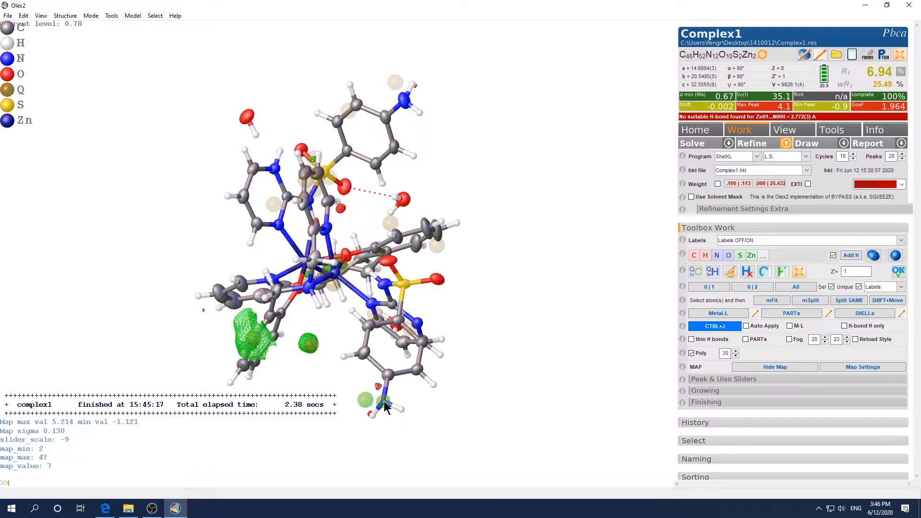
mouse_move(384, 405)
key(Escape)
drag(439, 430, 424, 369)
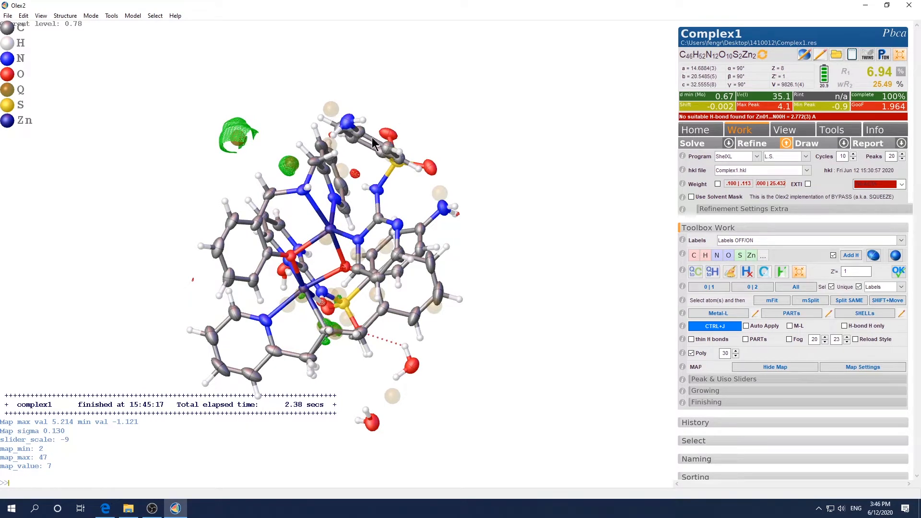
drag(364, 142, 361, 57)
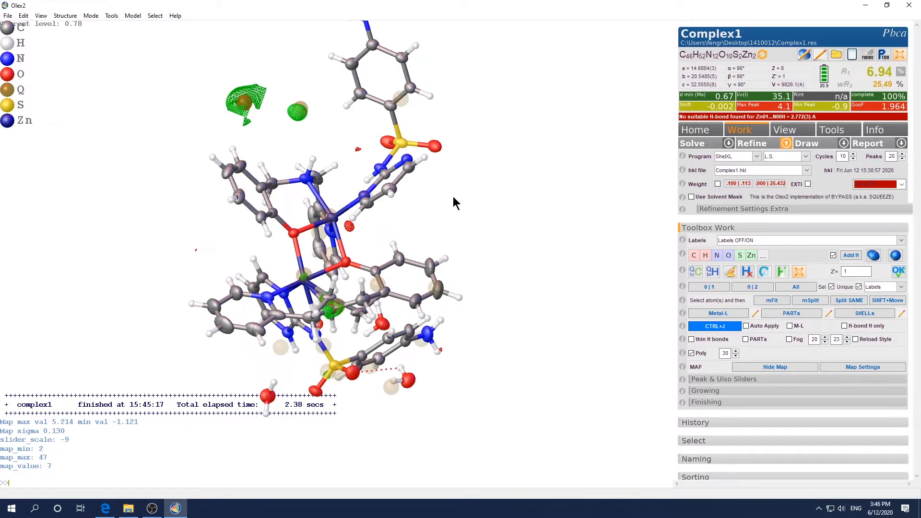
drag(453, 197, 465, 177)
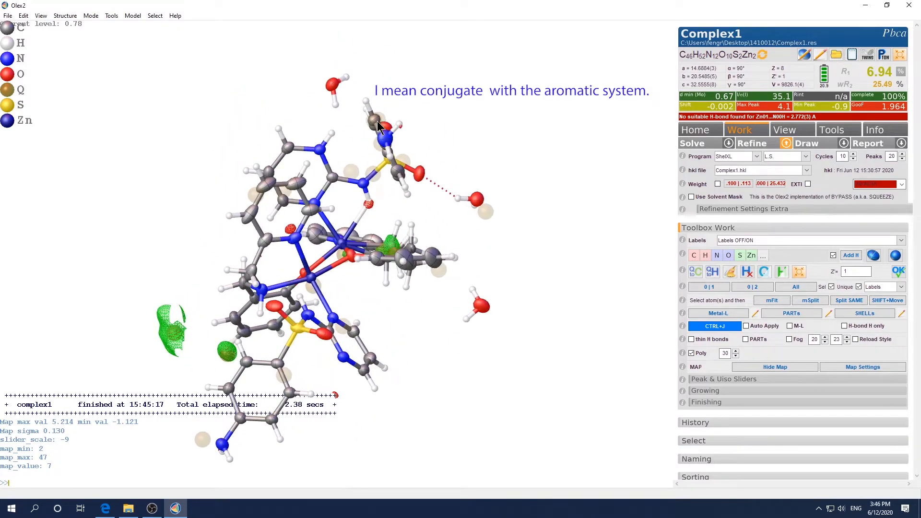
drag(379, 128, 408, 117)
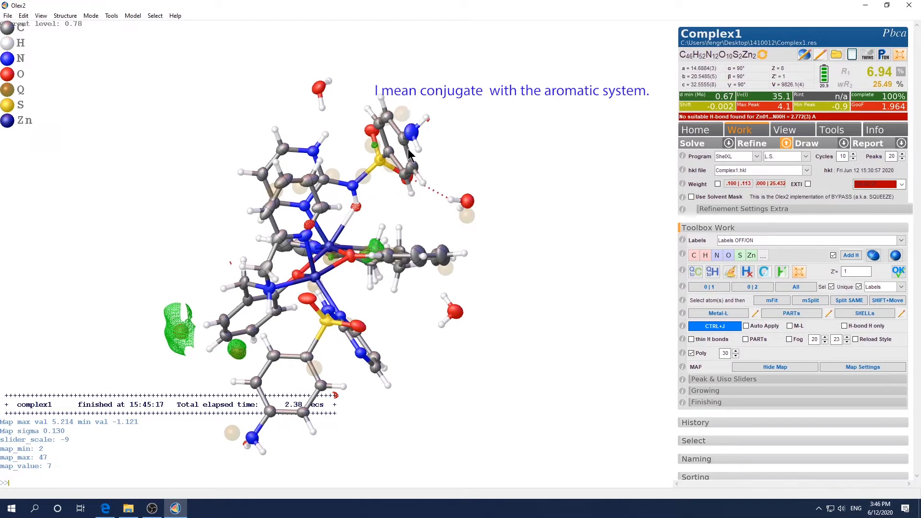
drag(452, 149, 488, 150)
drag(537, 234, 541, 232)
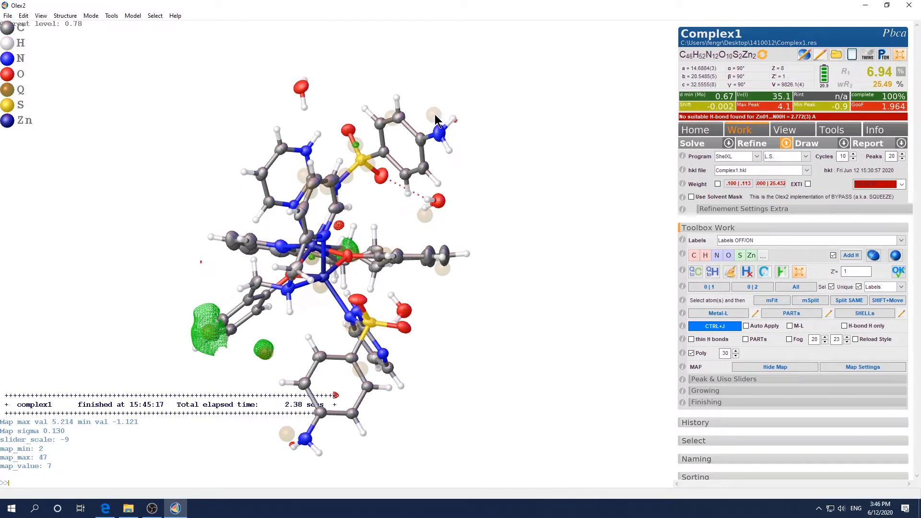
Reposition the misplaced amine hydrogen on one aminophenyl group toward the neighbouring residual peak using mode fit
mouse_move(435, 115)
click(455, 120)
text(mode fi)
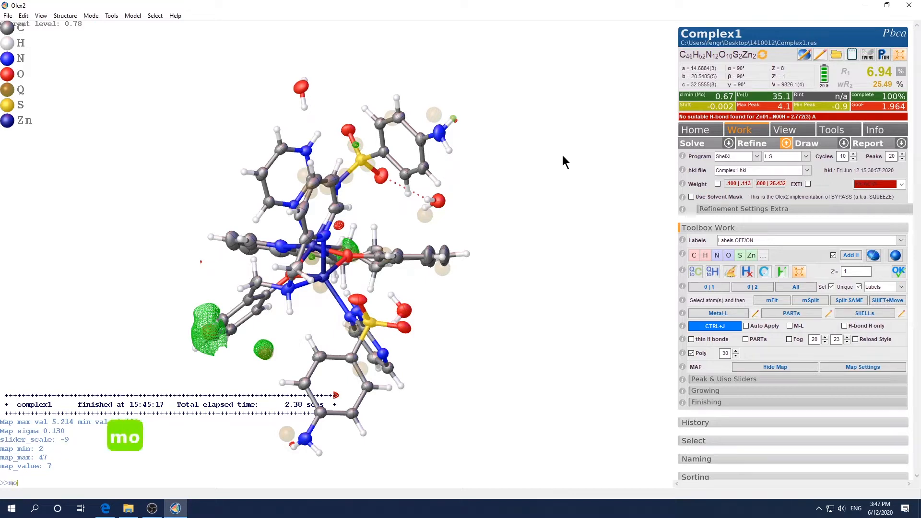
key(BackSpace)
key(BackSpace)
text(fit)
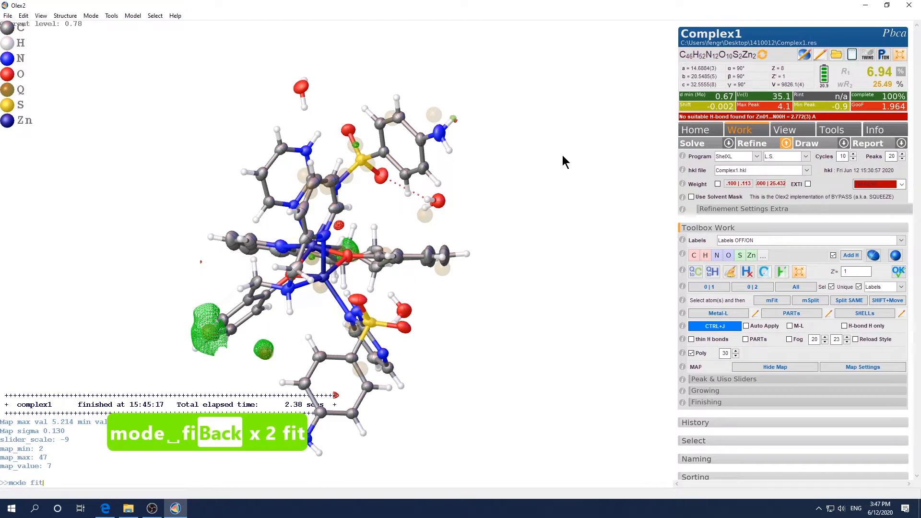
key(Return)
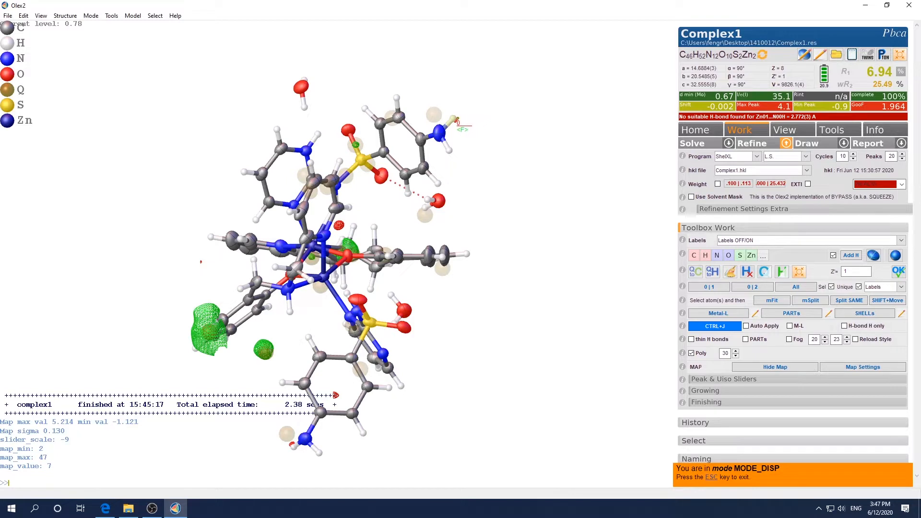
mouse_move(454, 122)
drag(475, 139, 573, 288)
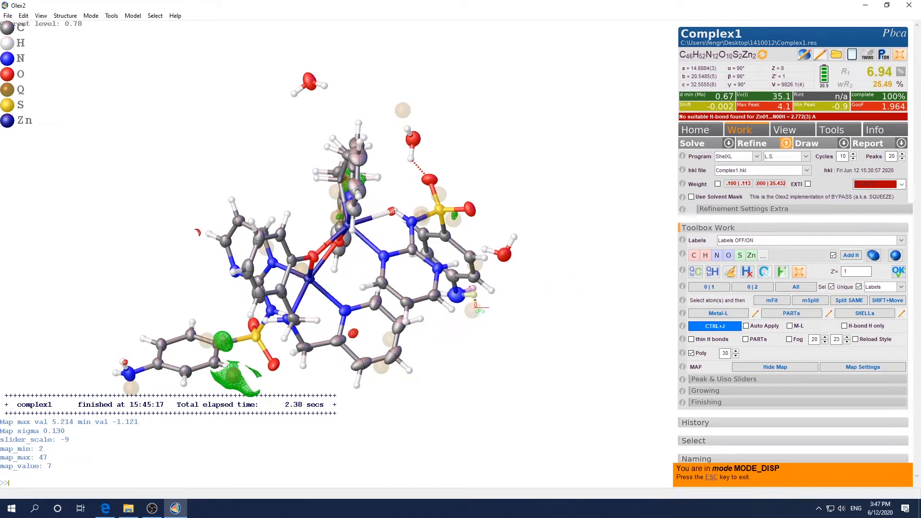
mouse_move(475, 294)
drag(532, 355, 559, 365)
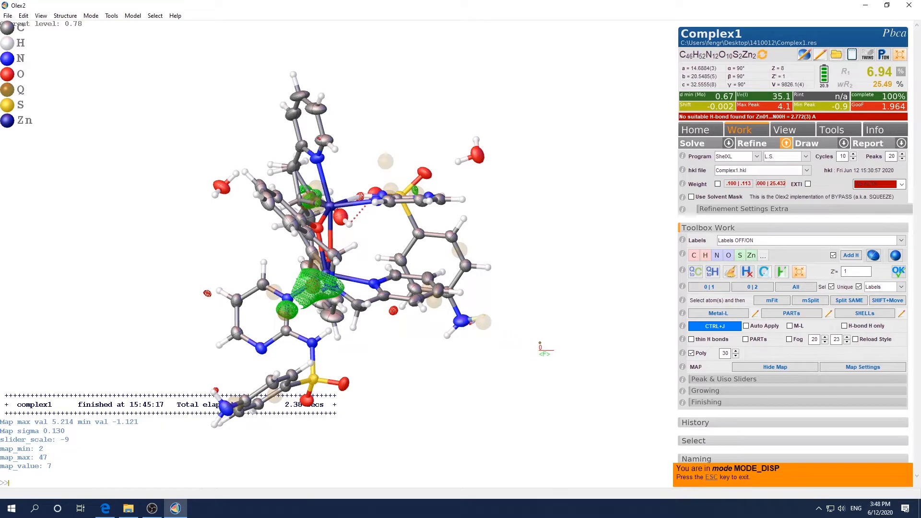
mouse_move(432, 363)
mouse_down()
mouse_move(436, 371)
mouse_move(419, 370)
mouse_move(476, 360)
mouse_move(495, 368)
mouse_up()
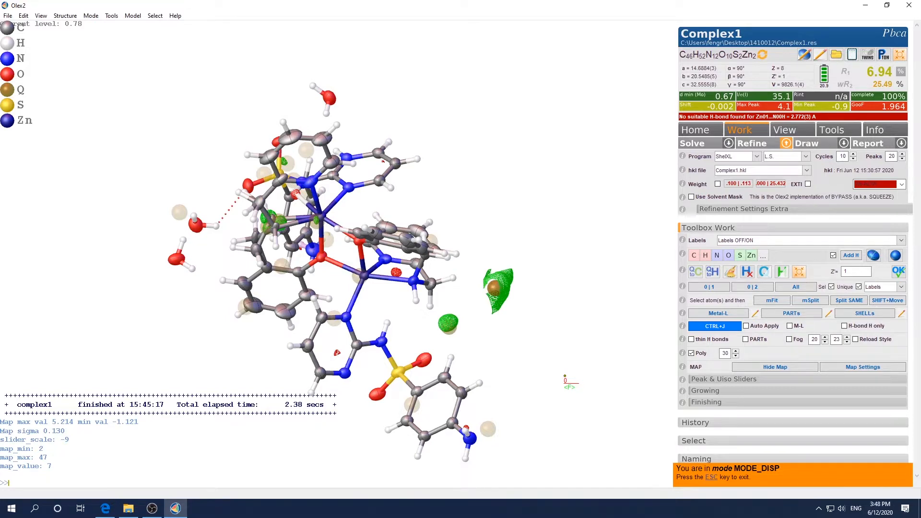
key(Escape)
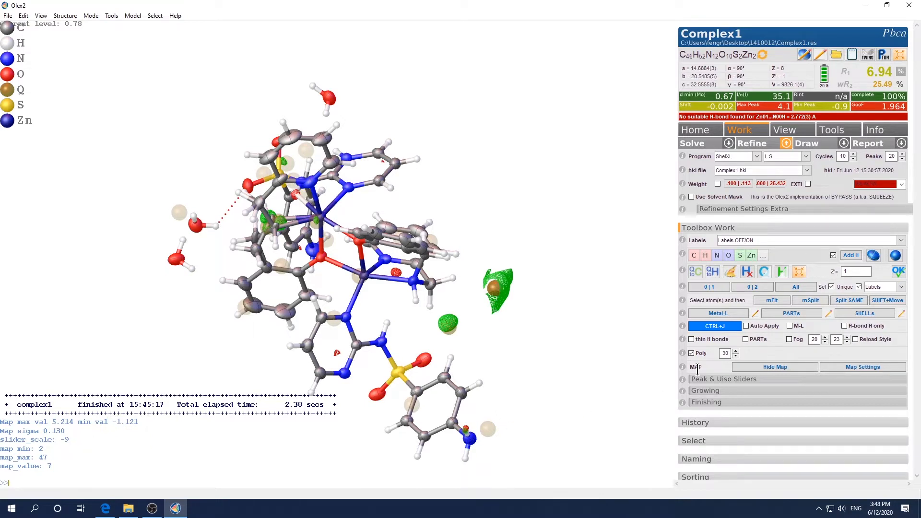
Reposition the misplaced amine hydrogen on the other aminophenyl group using mode fit, and refine the model
text(mode fit)
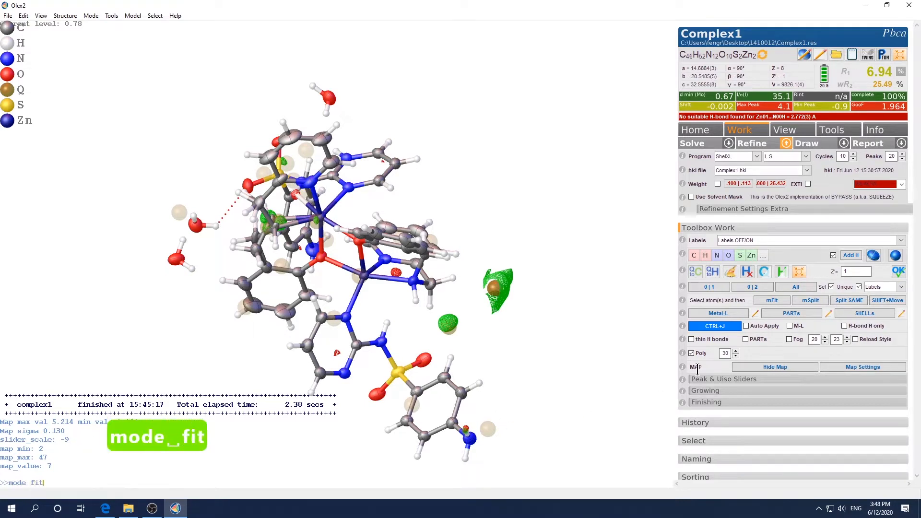
key(Return)
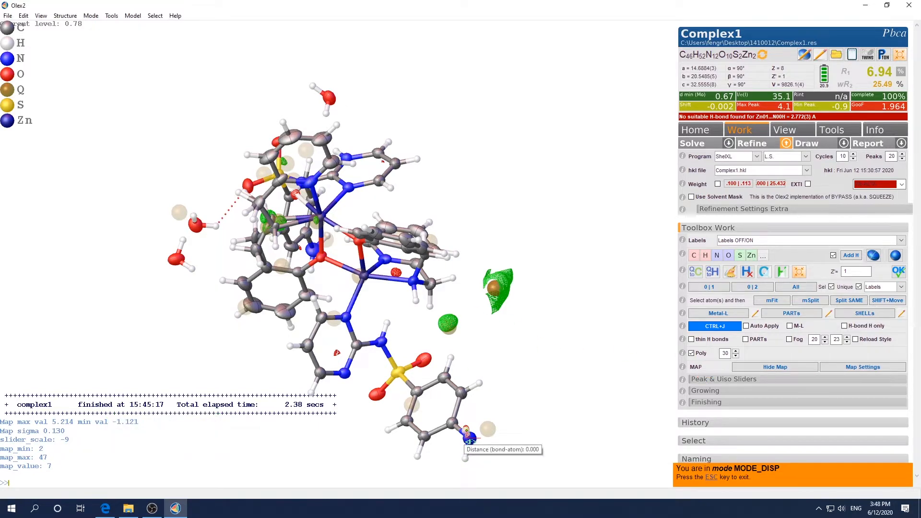
drag(551, 439, 561, 385)
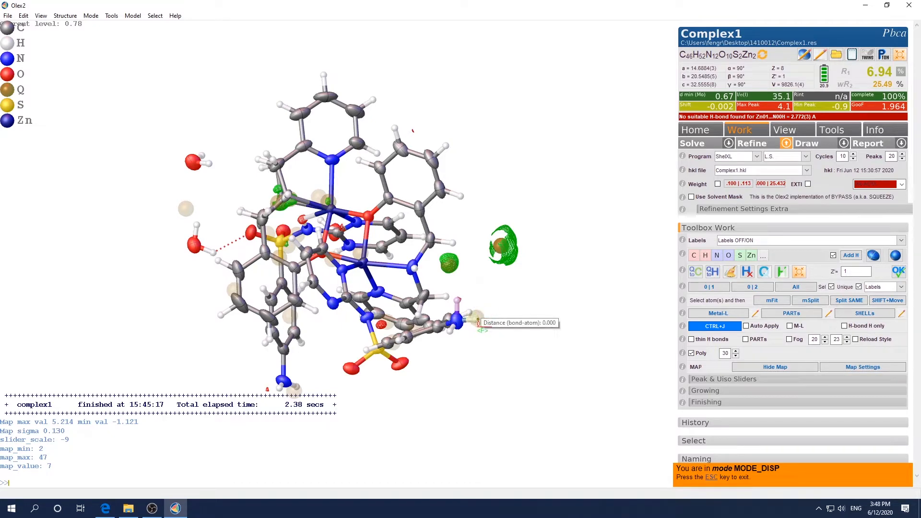
drag(532, 347, 535, 438)
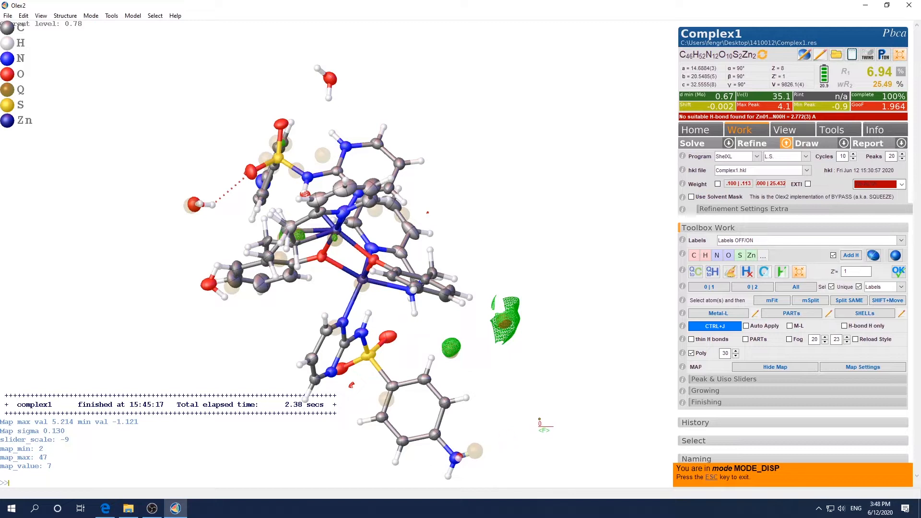
drag(545, 425, 535, 384)
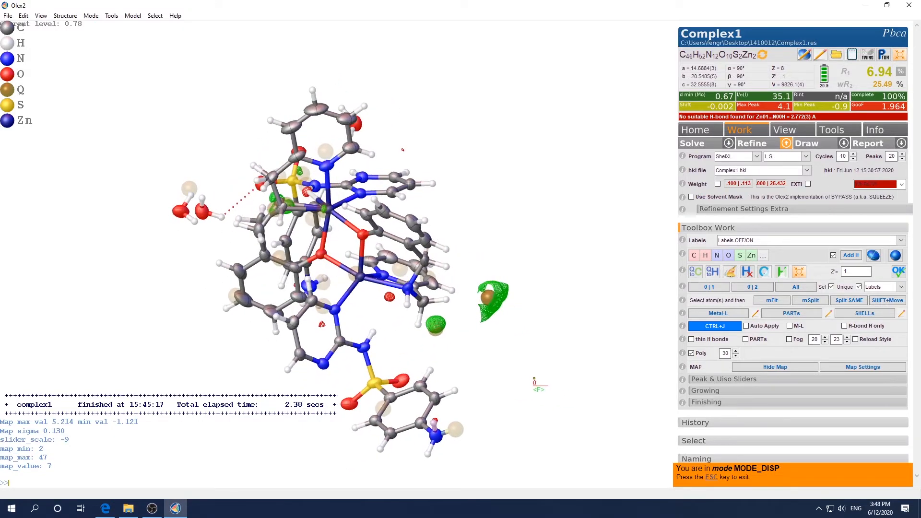
key(Escape)
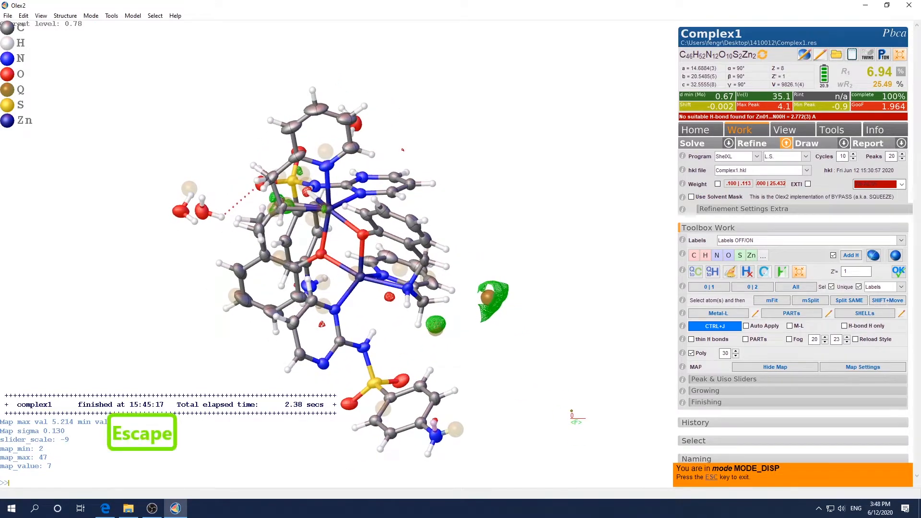
drag(541, 399, 554, 371)
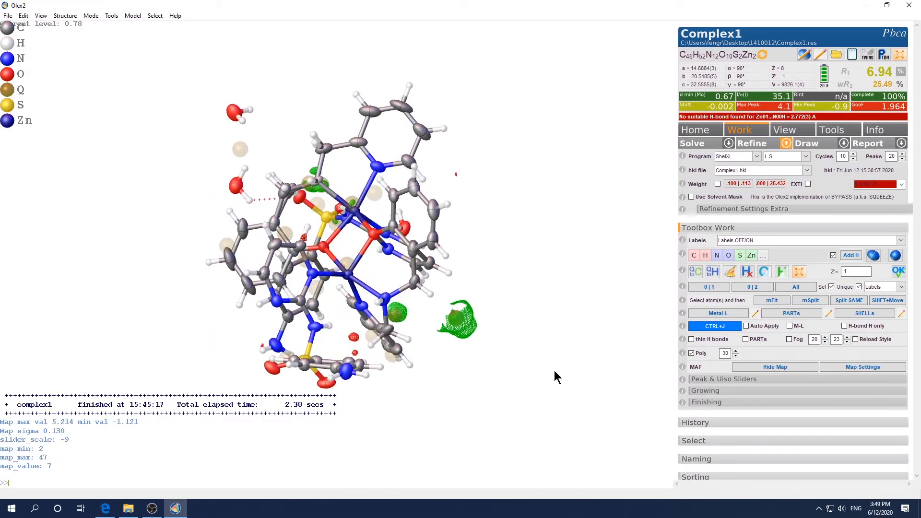
key(ctrl+r)
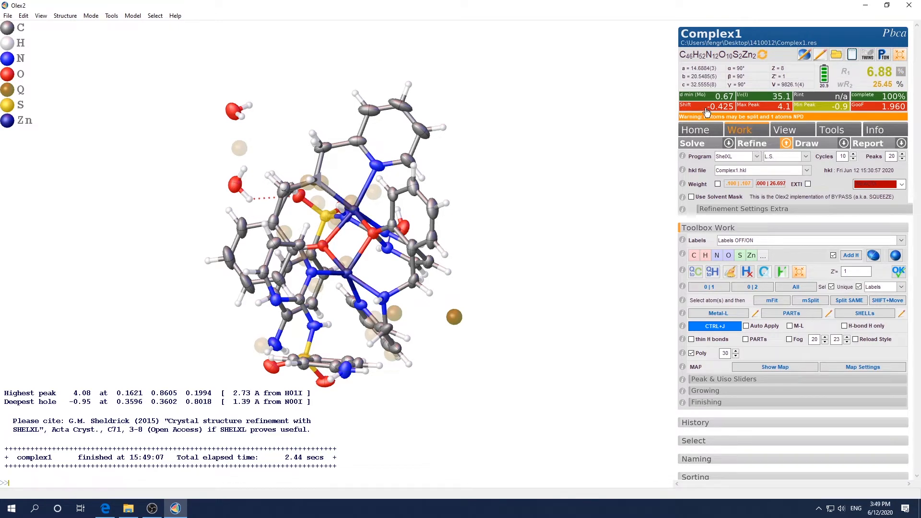
Refine the model two more times and examine the hydrogen on the sulfonamide nitrogen beside the zinc atom
drag(557, 223, 595, 288)
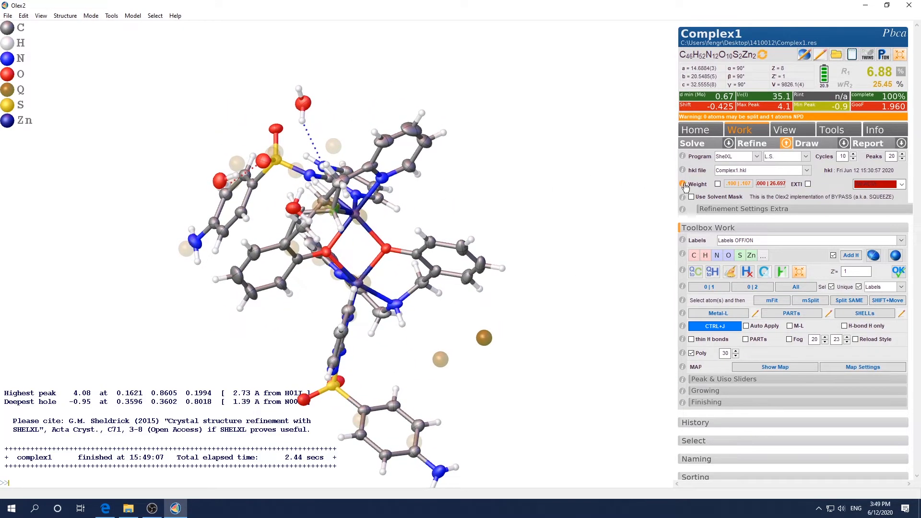
drag(516, 207, 649, 151)
click(757, 145)
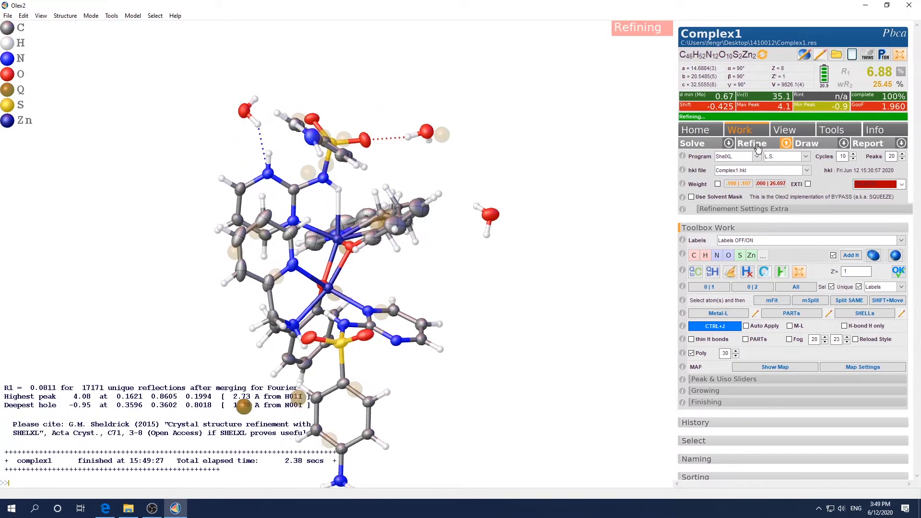
click(758, 146)
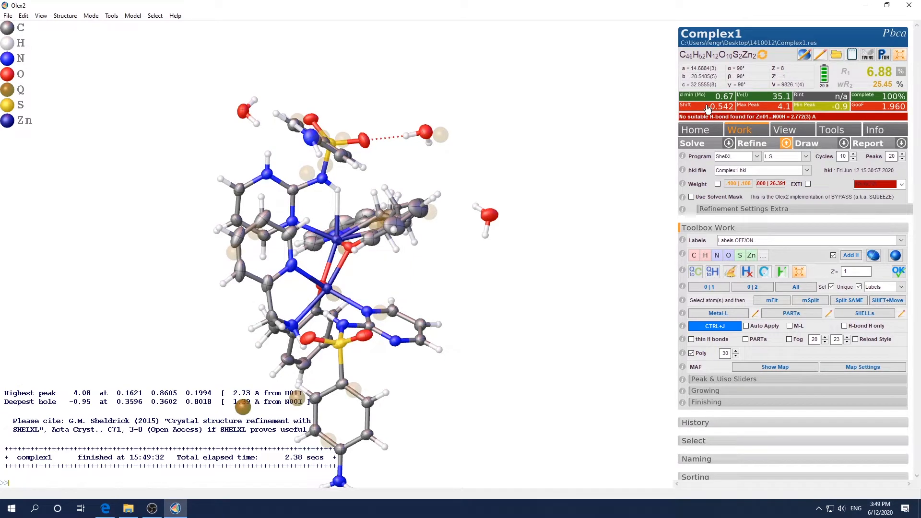
drag(540, 274, 411, 265)
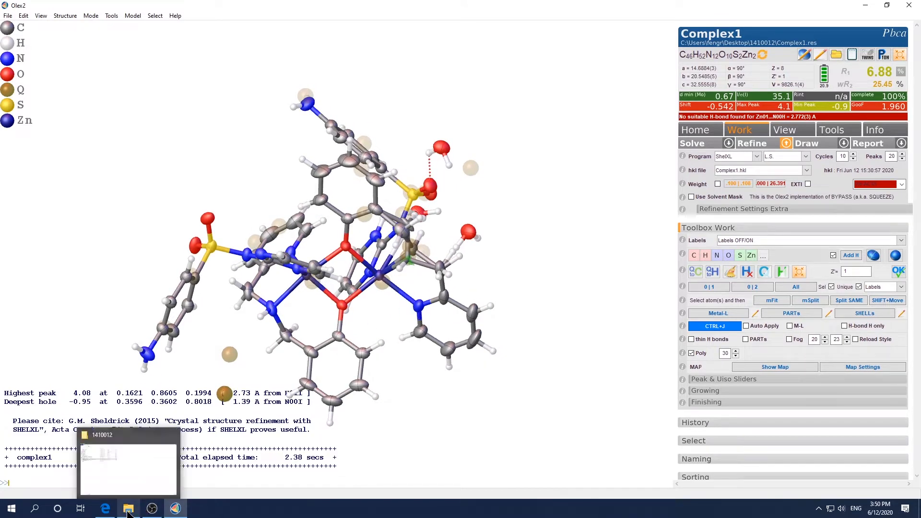
drag(320, 436, 523, 428)
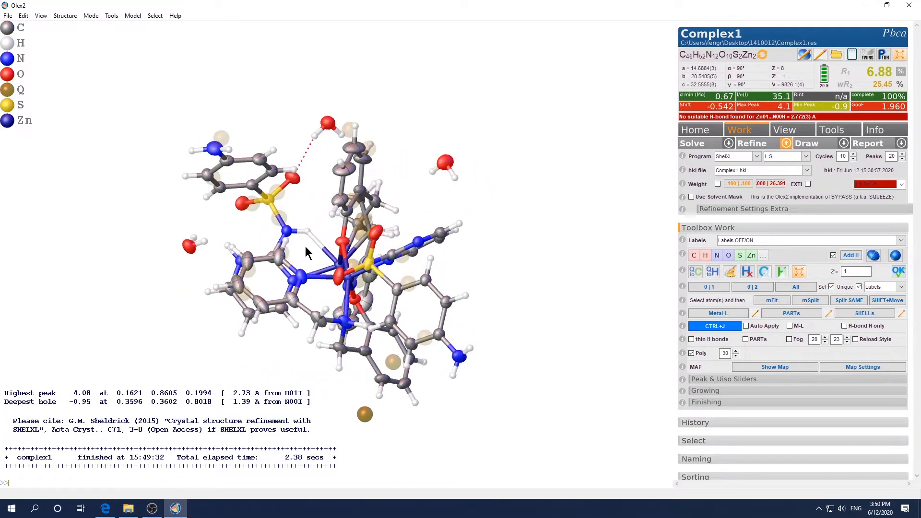
drag(307, 253, 313, 269)
drag(299, 216, 291, 233)
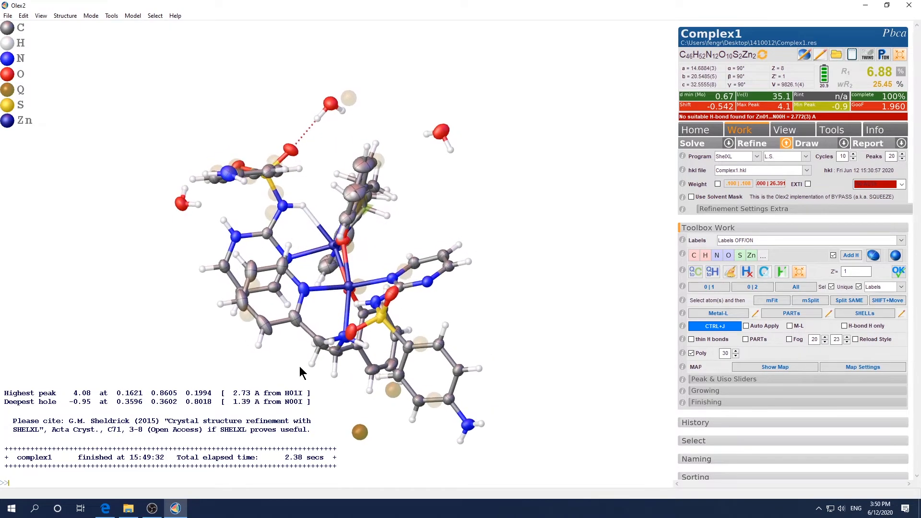
Open the 1410012 structure in Mercury, examine its sulfonamide nitrogens for attached hydrogens, and return to Olex2
click(128, 508)
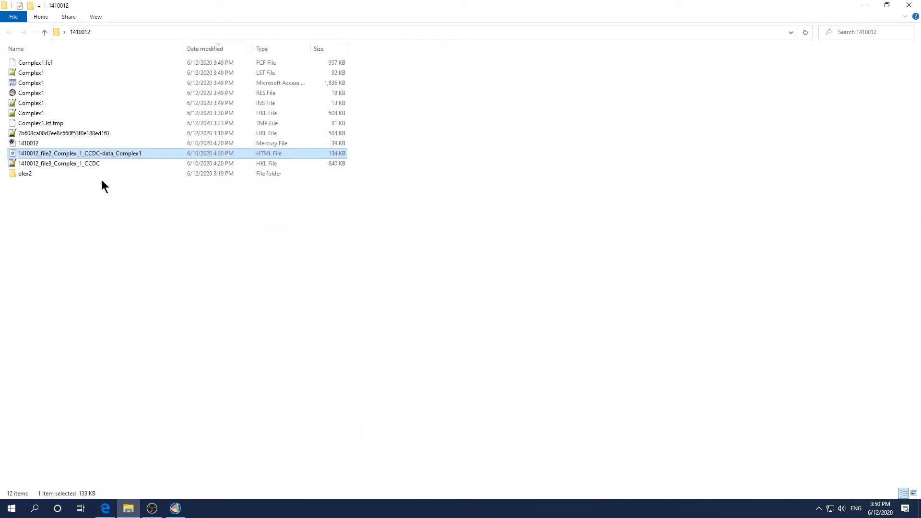
double_click(36, 143)
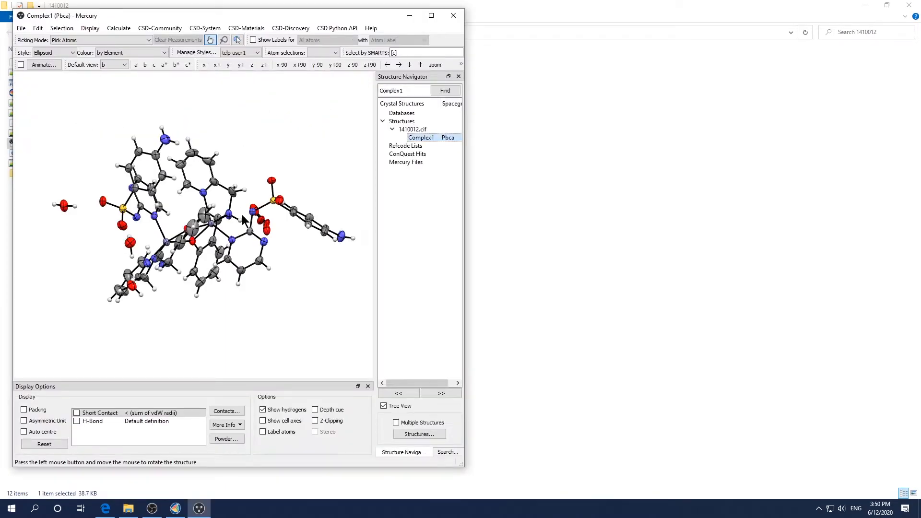
drag(294, 283, 181, 245)
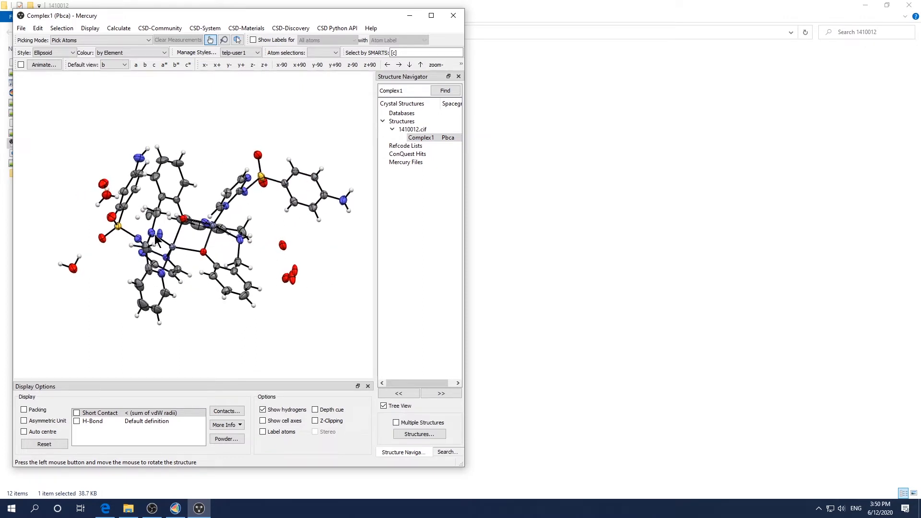
drag(164, 242, 156, 260)
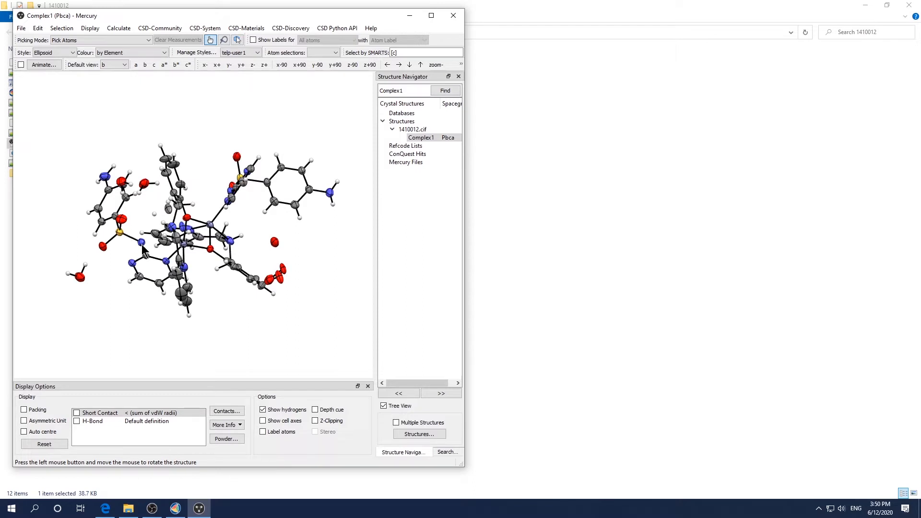
mouse_move(143, 246)
mouse_down()
mouse_move(163, 201)
mouse_move(145, 233)
mouse_up()
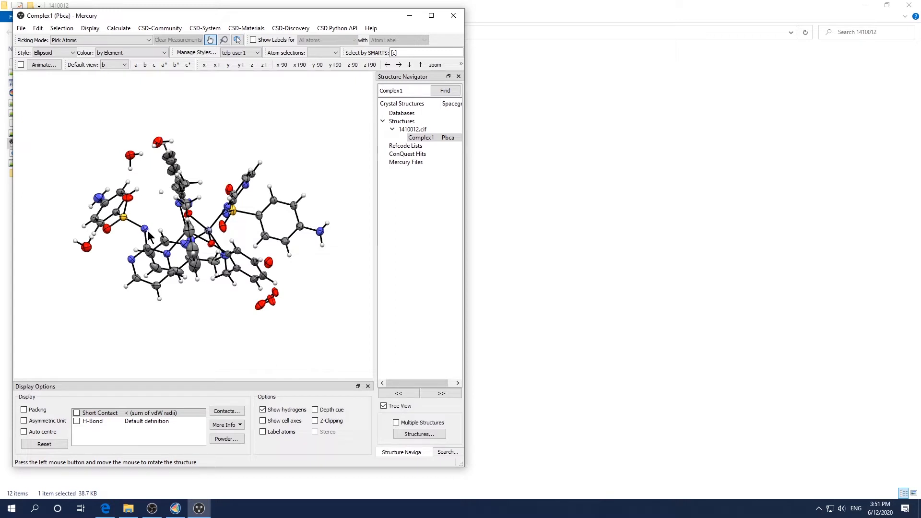
drag(153, 224, 135, 239)
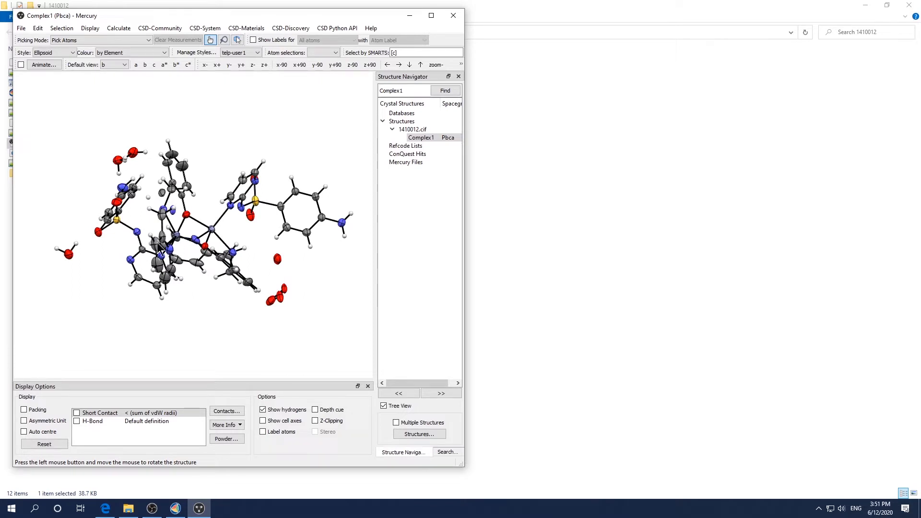
drag(190, 229, 145, 225)
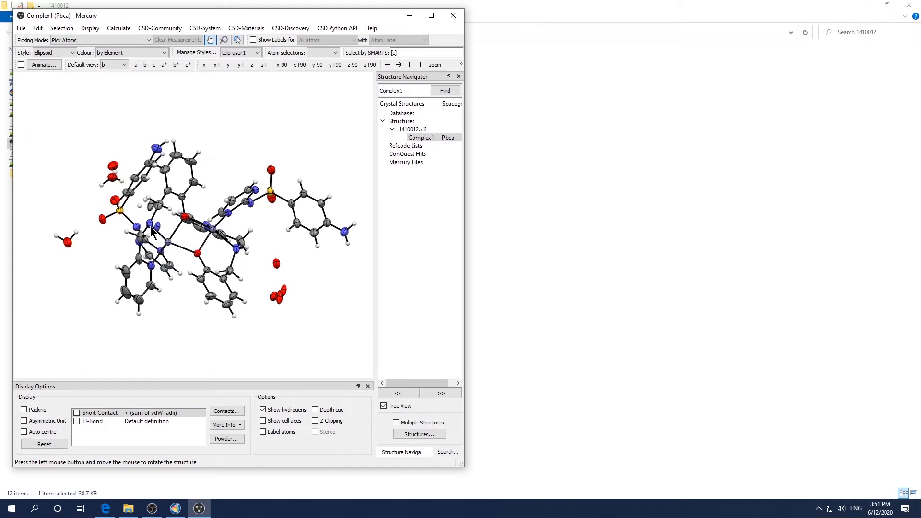
drag(120, 240, 137, 228)
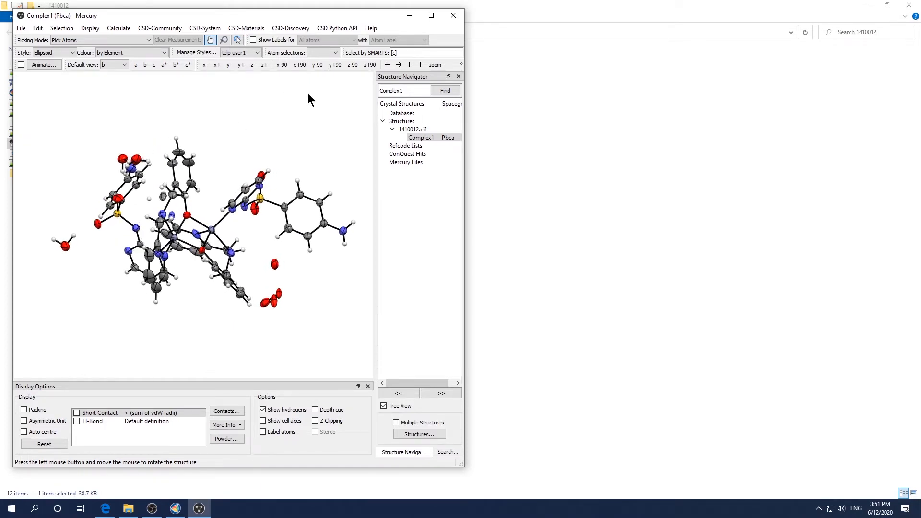
click(409, 16)
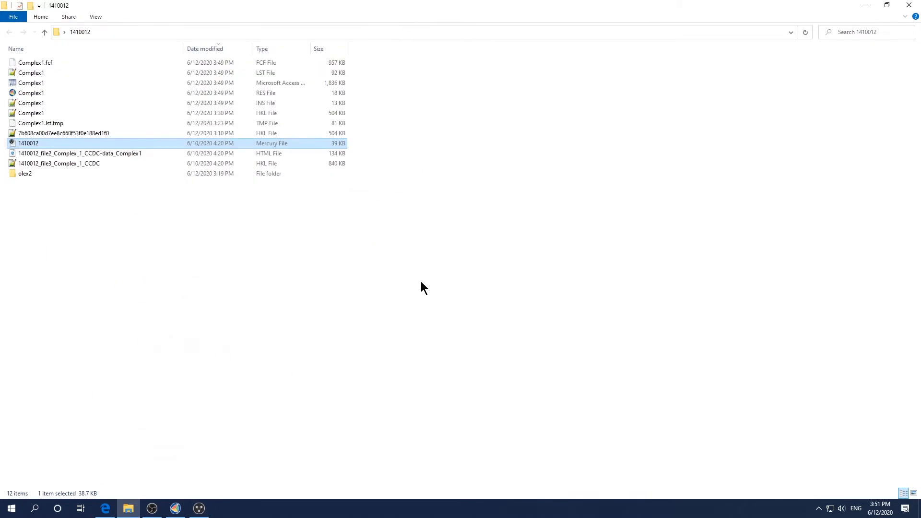
click(175, 510)
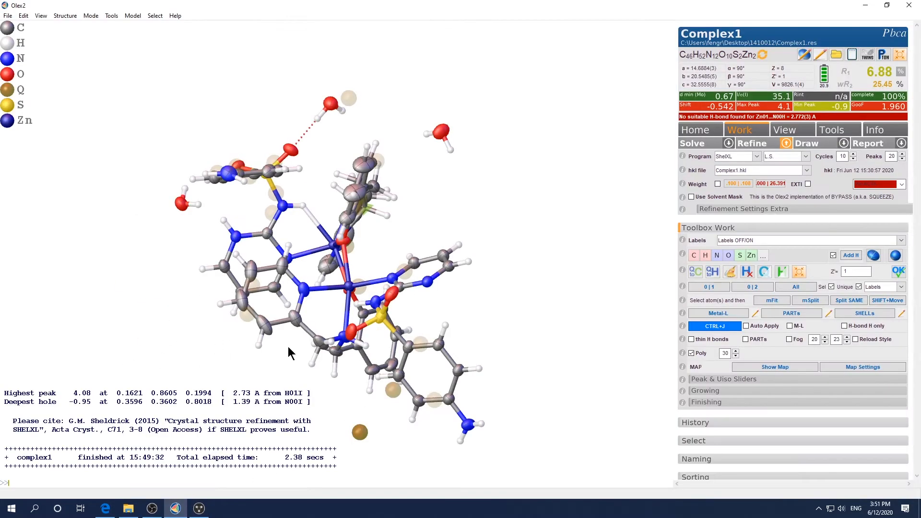
Check the hydrogen on the sulfonamide nitrogen beside the zinc against the residual density map, hide the map, and delete that hydrogen
drag(288, 347, 306, 368)
key(ctrl+m)
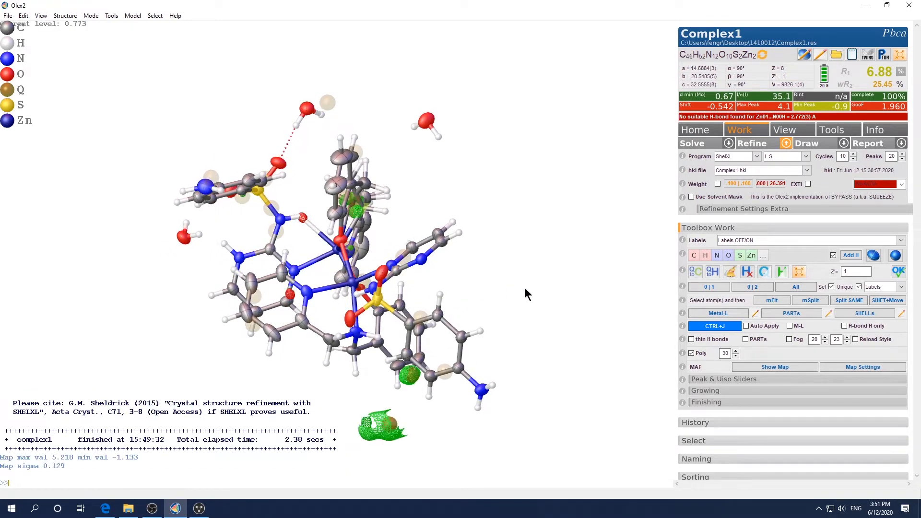
drag(529, 290, 356, 269)
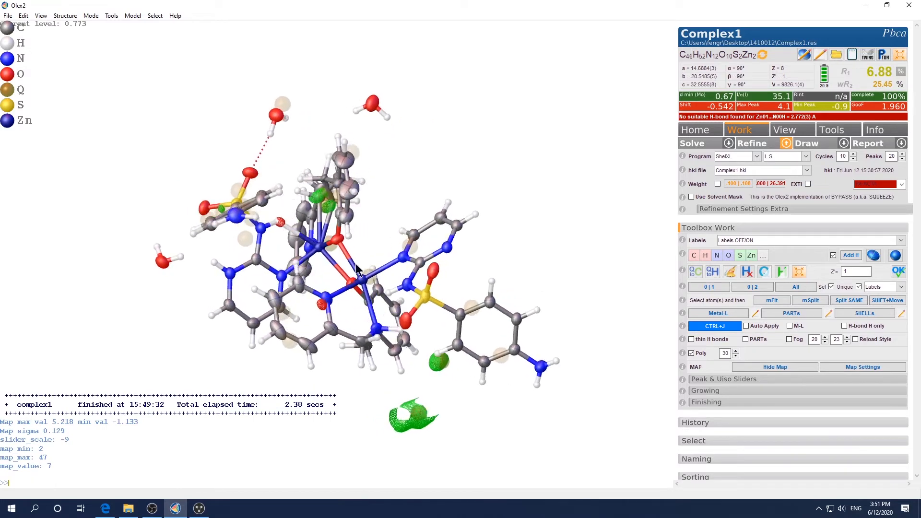
drag(277, 229, 285, 226)
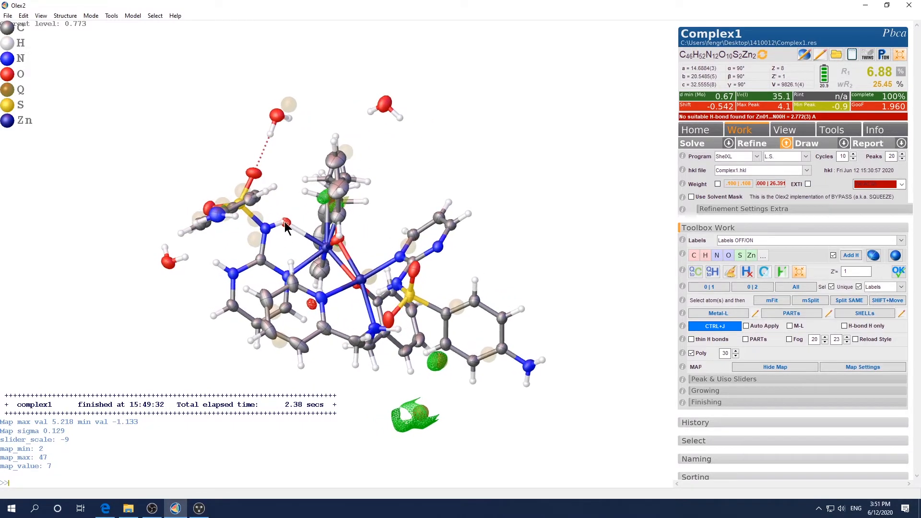
click(285, 224)
key(Escape)
key(ctrl+m)
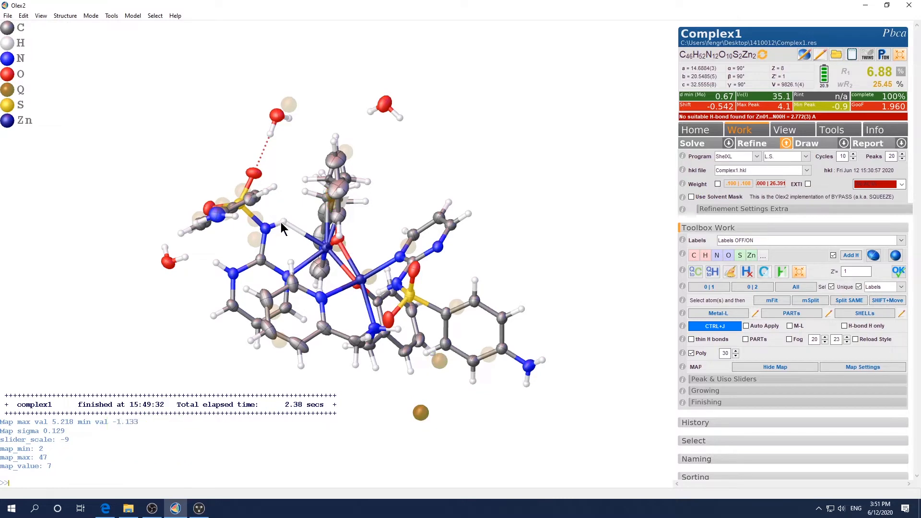
key(Delete)
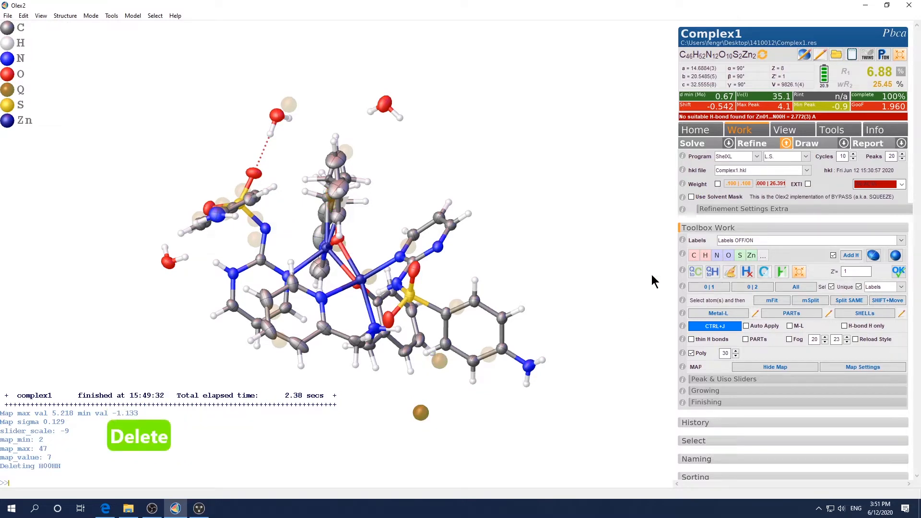
Check the hydrogen on the other sulfonamide nitrogen against the residual density map, delete that hydrogen, and hide the map
mouse_move(586, 289)
mouse_down()
mouse_move(623, 298)
mouse_move(595, 301)
mouse_move(625, 303)
mouse_move(589, 308)
mouse_up()
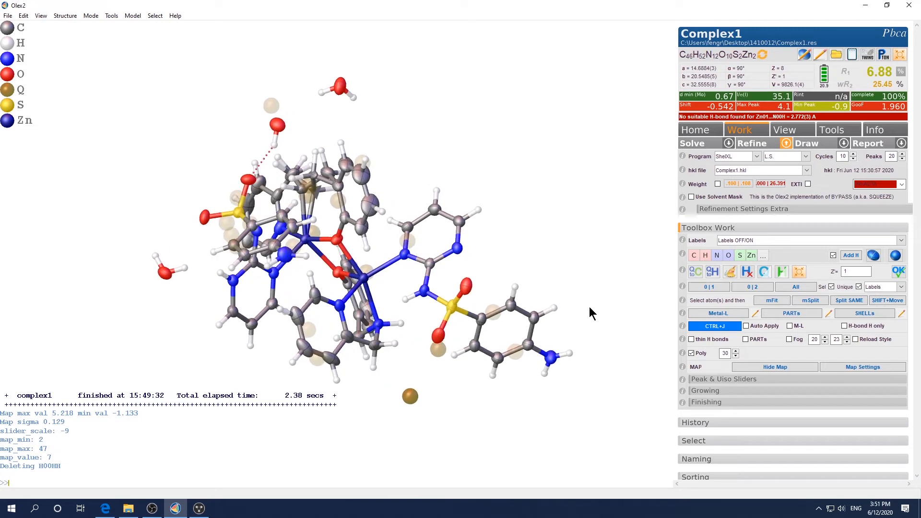
click(410, 301)
key(Escape)
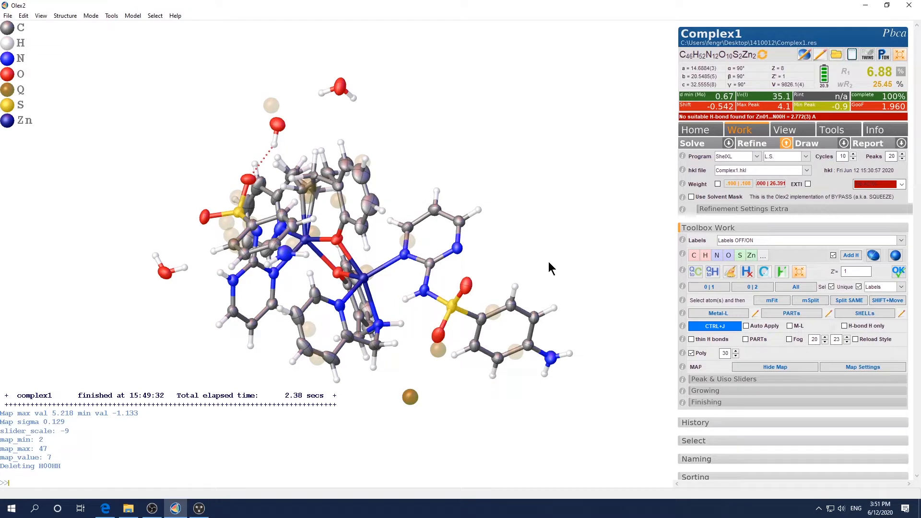
key(ctrl+m)
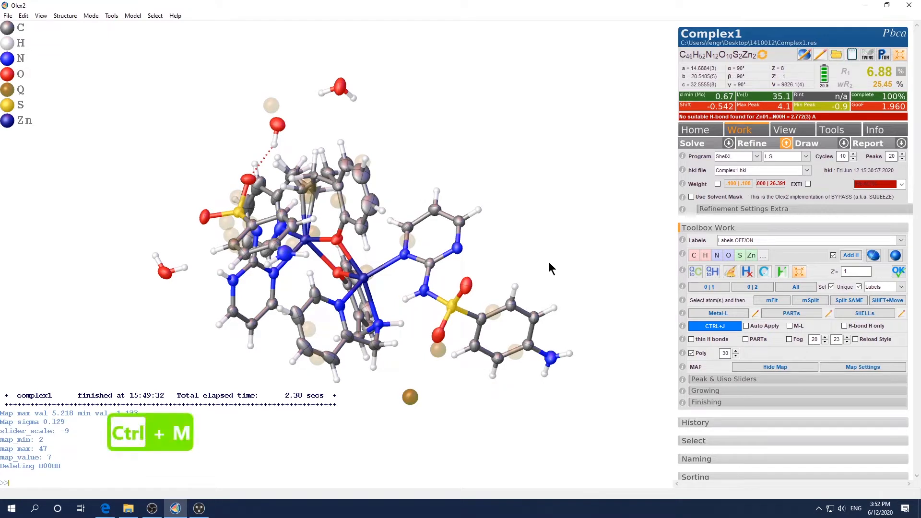
mouse_move(413, 304)
mouse_down()
mouse_move(400, 313)
mouse_move(434, 303)
mouse_move(427, 294)
mouse_up()
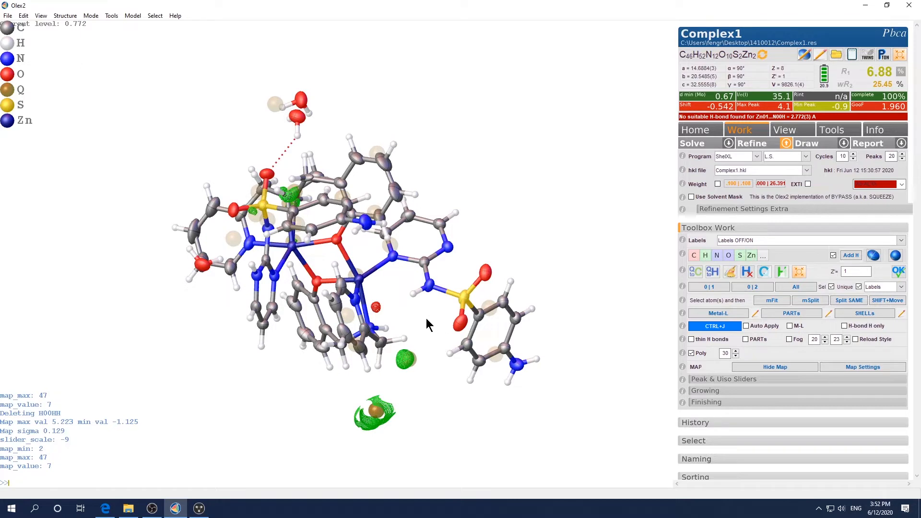
click(414, 294)
key(Delete)
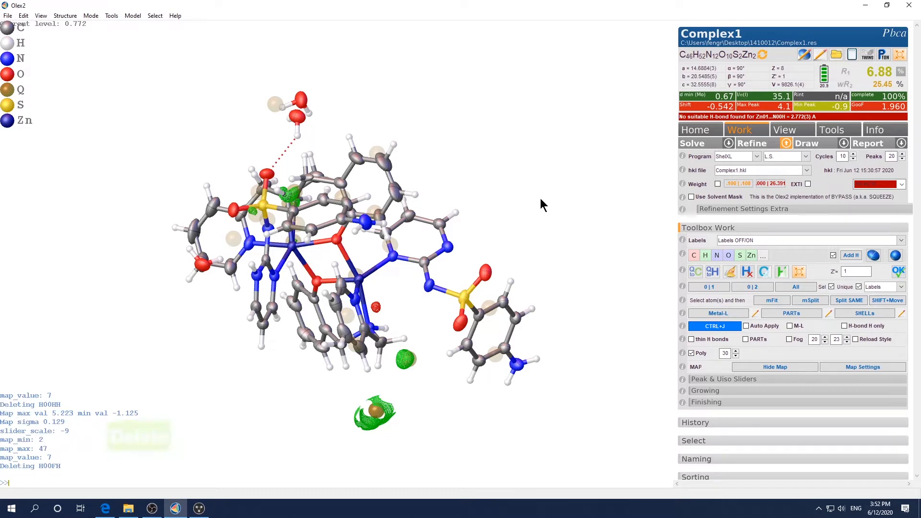
drag(540, 201, 585, 284)
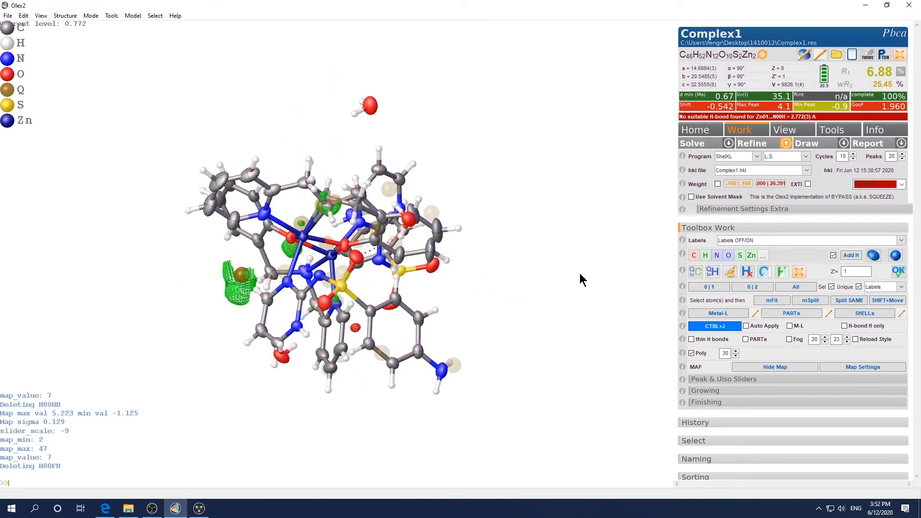
key(ctrl+m)
drag(538, 316, 539, 320)
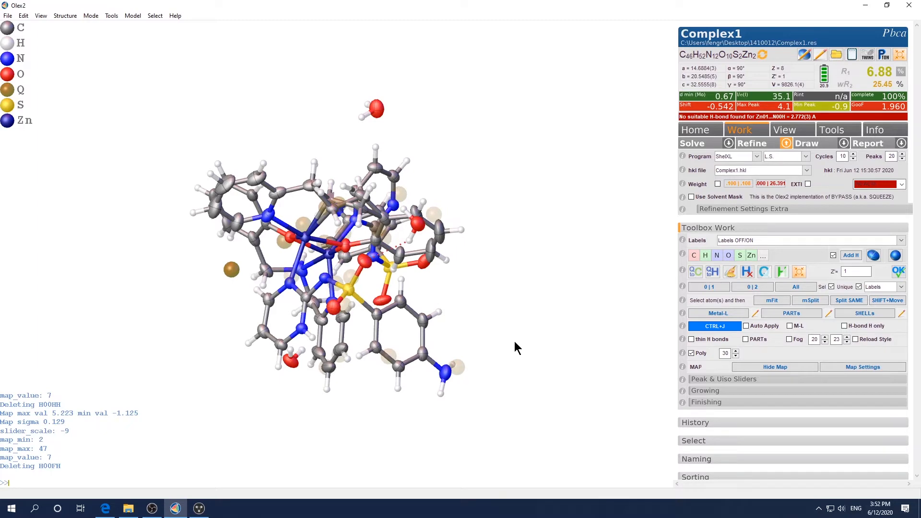
Hide the hydrogens and residual peaks, and change the two overlapping disordered carbon atoms bonded to the zinc into nitrogen
key(ctrl+h)
drag(515, 321, 562, 301)
key(ctrl+q)
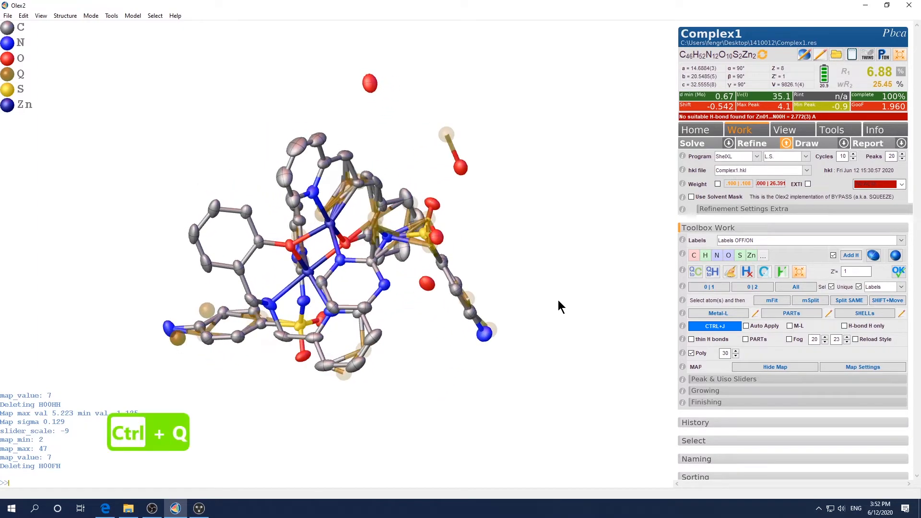
key(ctrl+q)
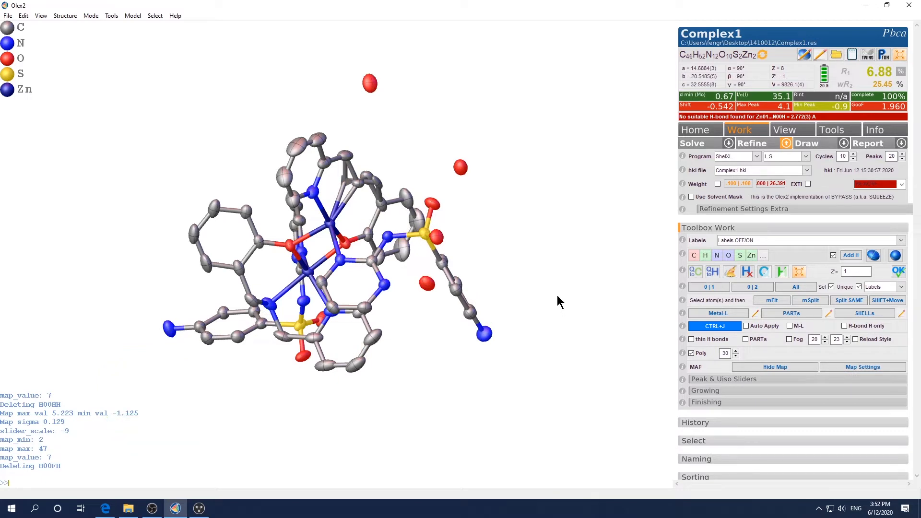
drag(557, 295, 558, 272)
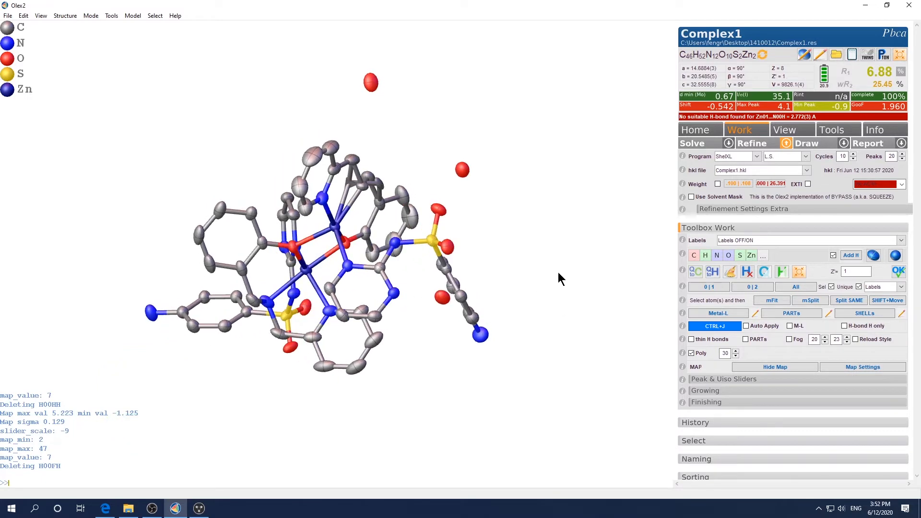
click(361, 186)
click(716, 255)
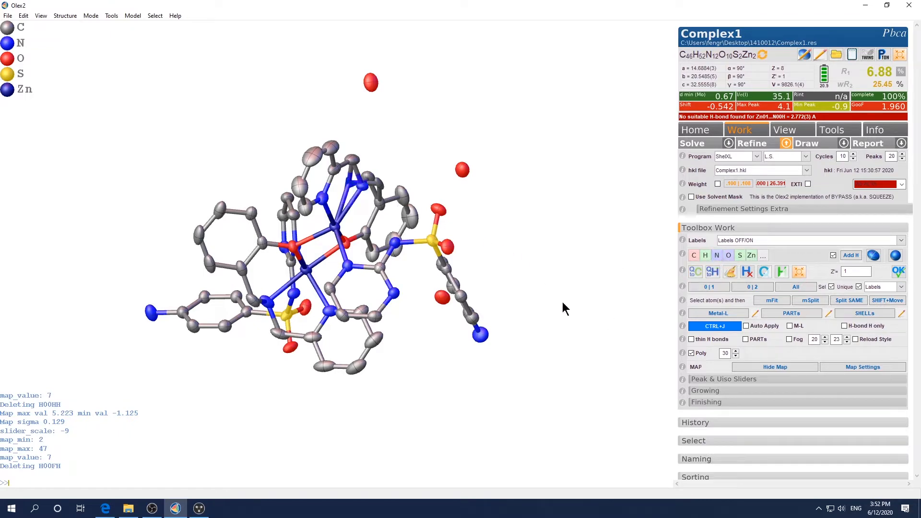
Refine the model repeatedly until the shift converges
key(ctrl+r)
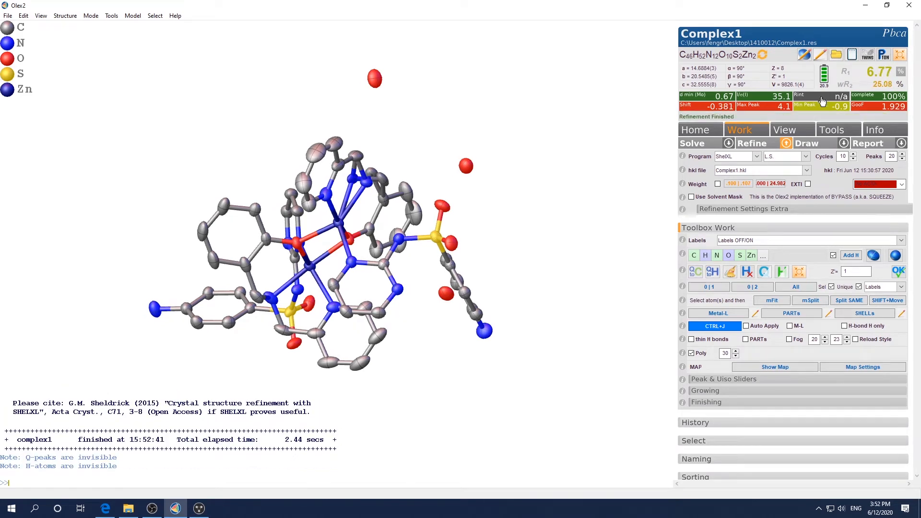
click(759, 145)
click(758, 145)
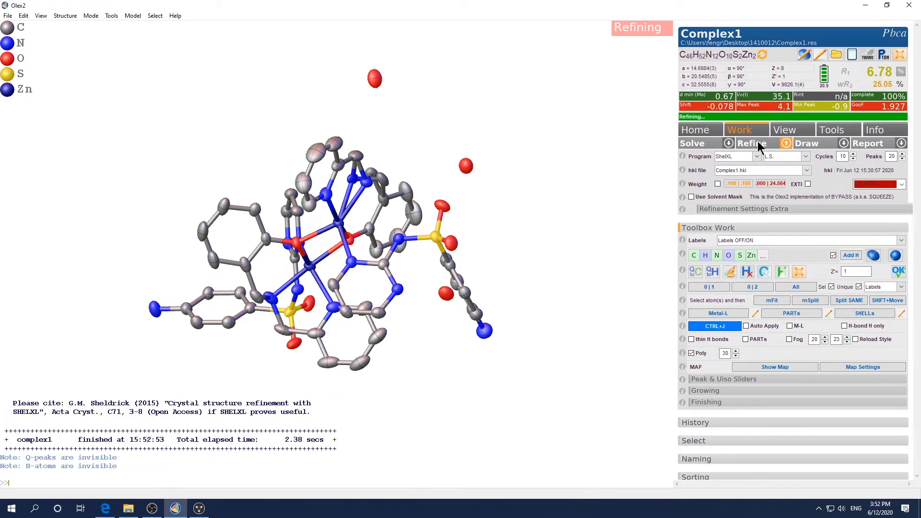
click(759, 145)
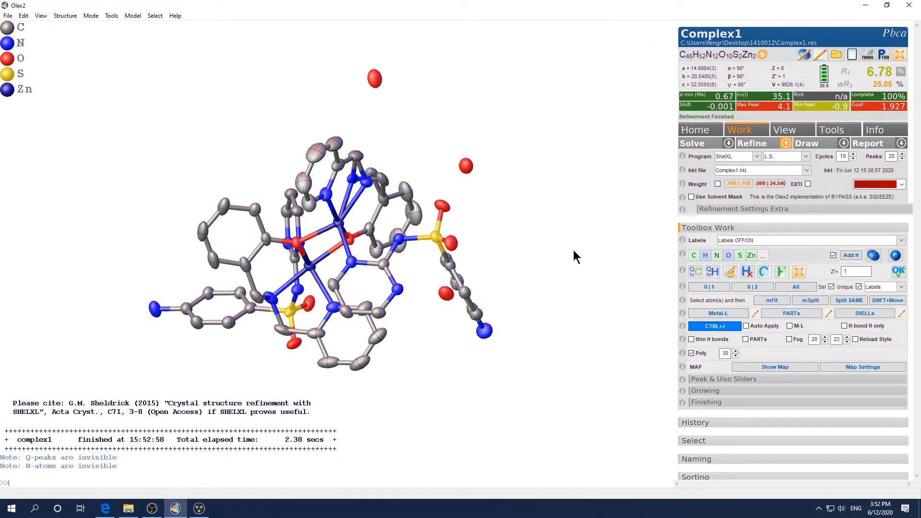
Refine the model again, show the hydrogens and residual peaks, and display the residual density map around the complex
key(ctrl+r)
drag(552, 306, 548, 259)
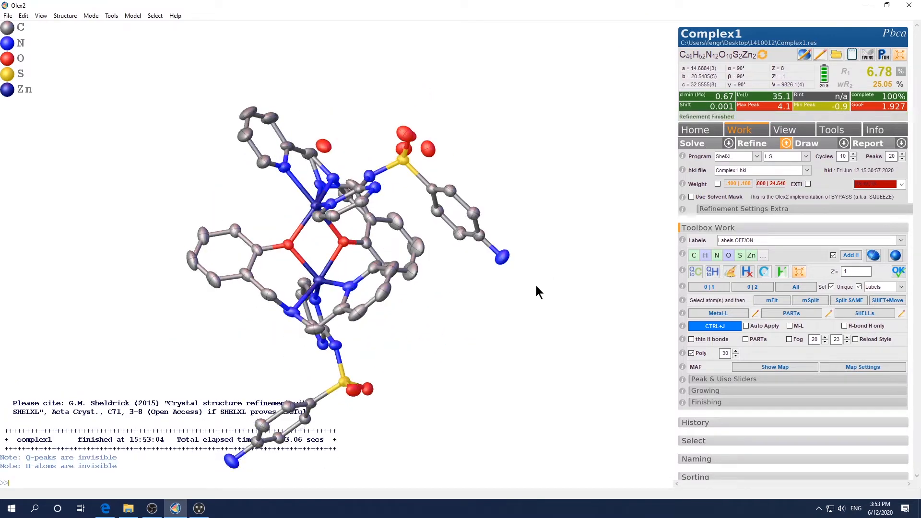
key(ctrl+h)
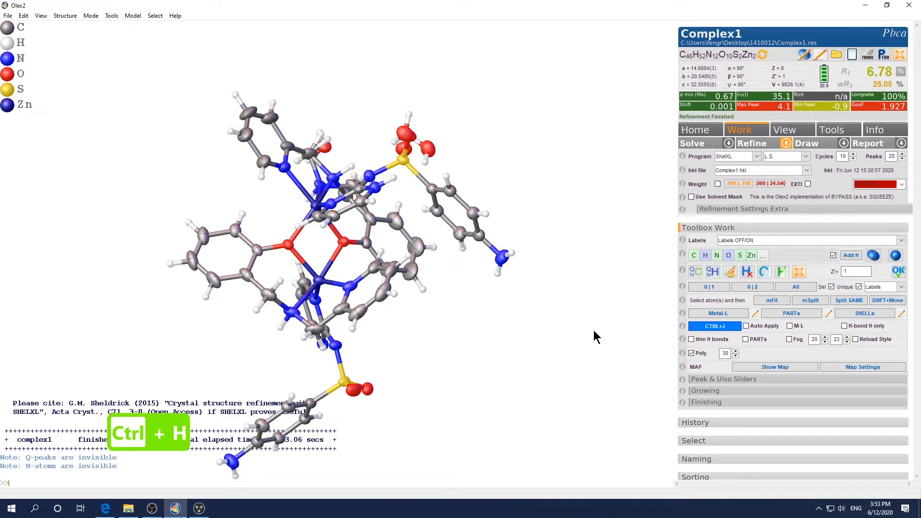
key(ctrl+q)
drag(568, 313, 343, 199)
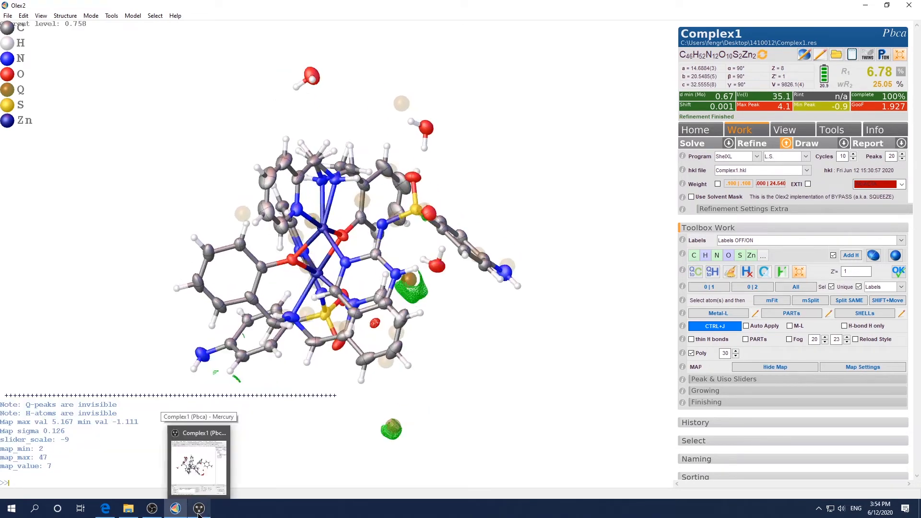
Switch to Mercury, examine the hydrogens around the disordered zinc-bound nitrogen in the published Complex1 structure, and return to Olex2
click(198, 511)
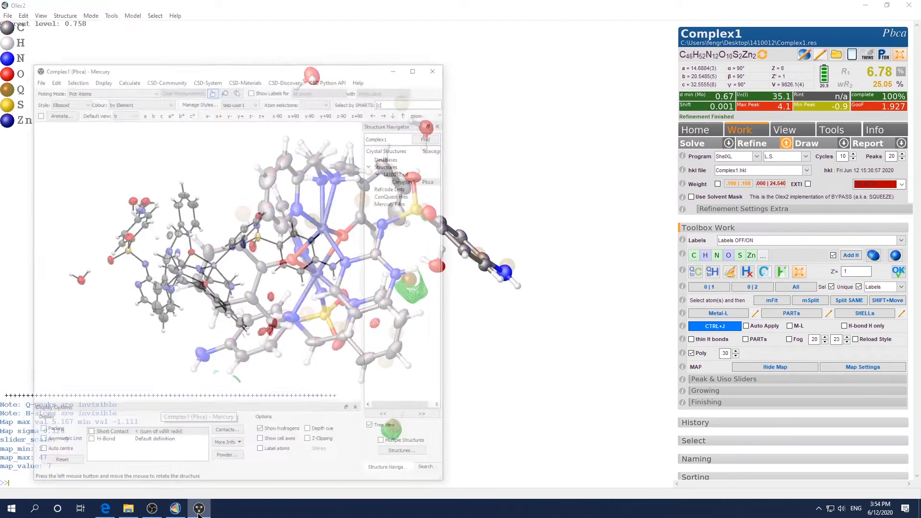
drag(204, 324, 188, 293)
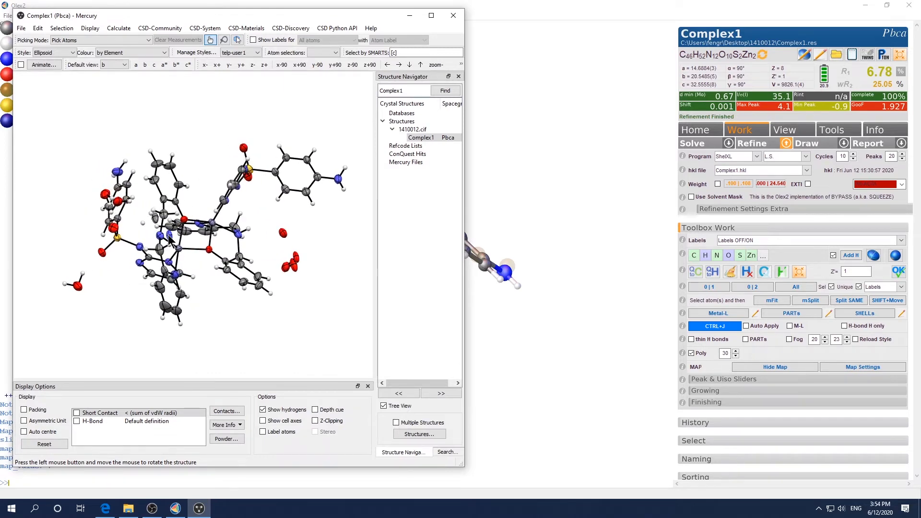
drag(170, 239, 165, 242)
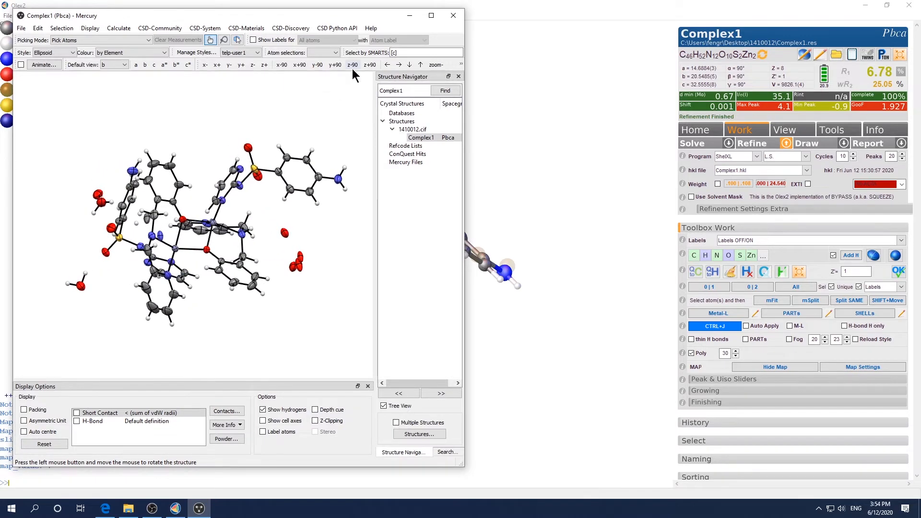
click(522, 55)
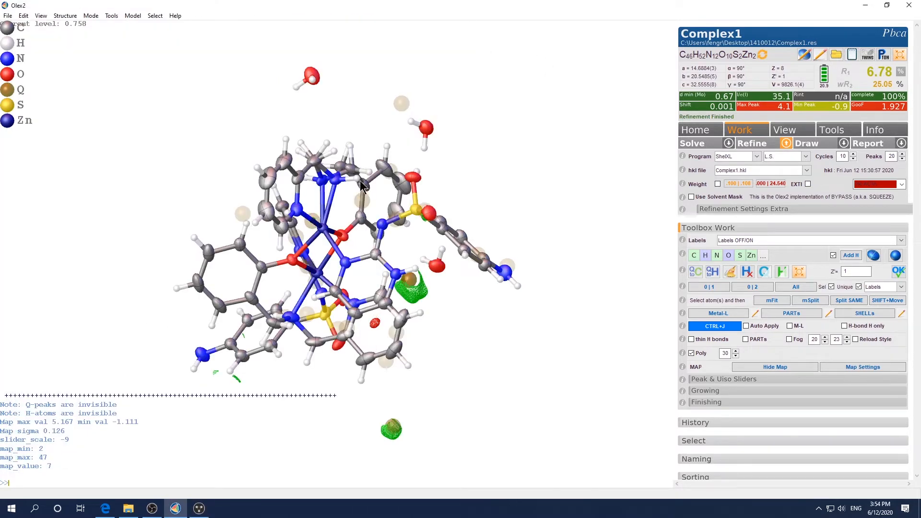
Delete the two hydrogens on the overlapping disordered nitrogen atoms bonded to the zinc, and refine the model
drag(307, 181, 306, 177)
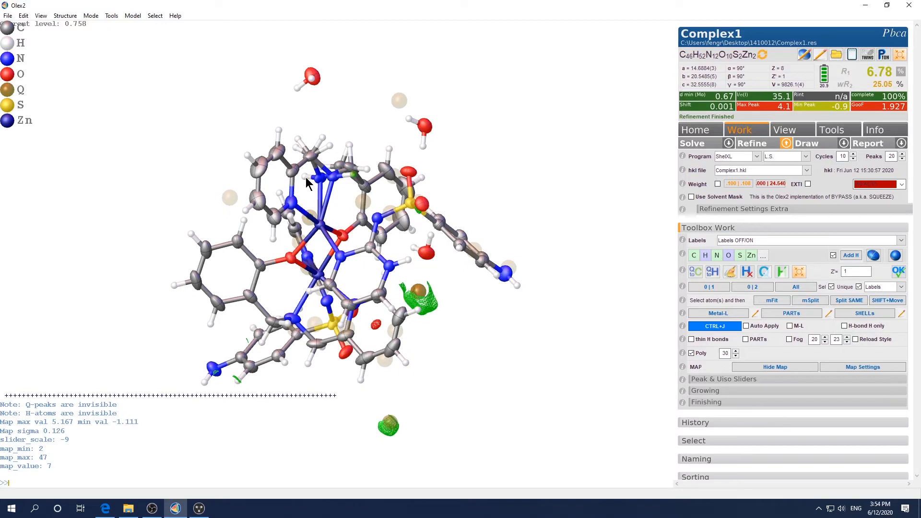
key(Escape)
key(Delete)
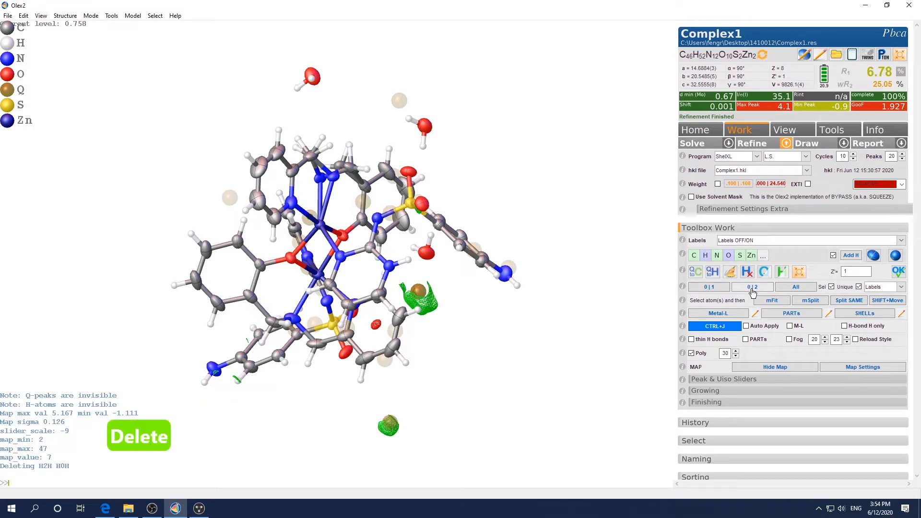
key(ctrl+r)
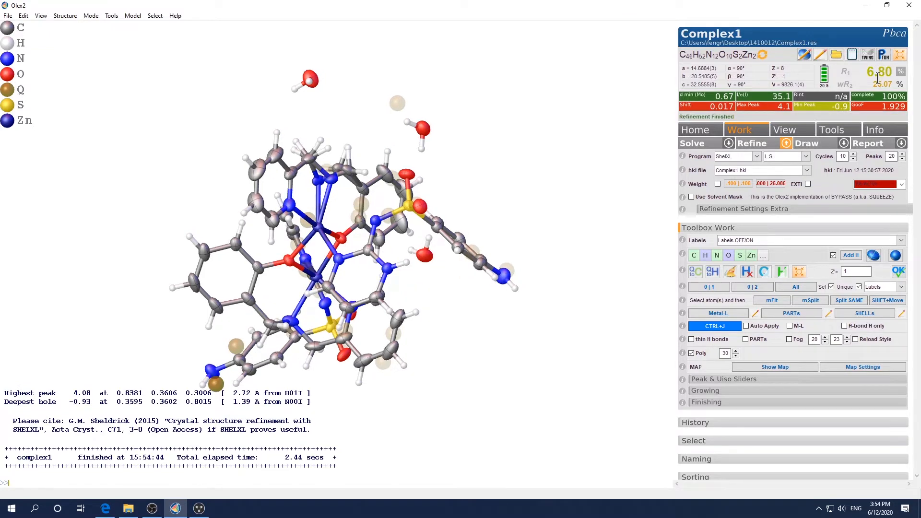
click(759, 146)
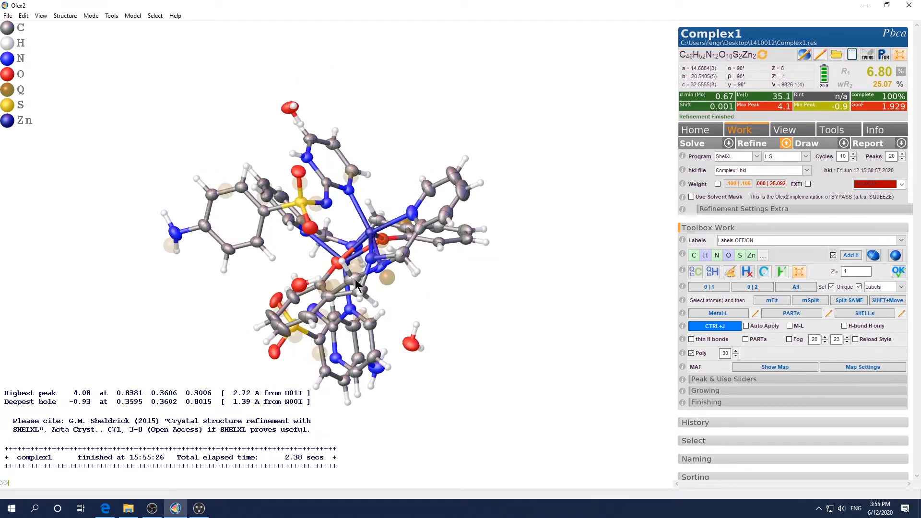
Inspect the disordered atoms and nearby residual peaks beside the zinc, and refine the model once more
mouse_move(355, 277)
mouse_move(371, 259)
mouse_move(366, 295)
drag(408, 293, 428, 292)
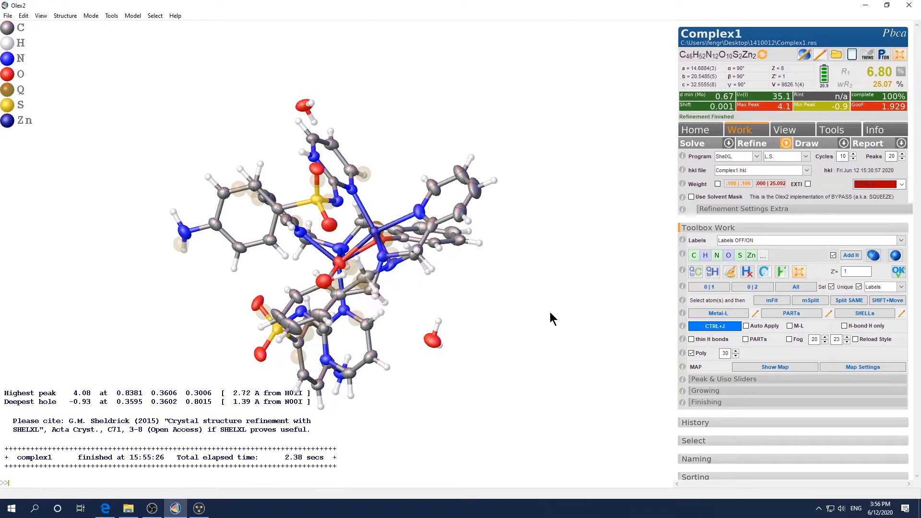
key(ctrl+r)
Examine the strongest residual peaks lying away from the complex to judge whether they represent disordered solvent
drag(503, 330, 560, 293)
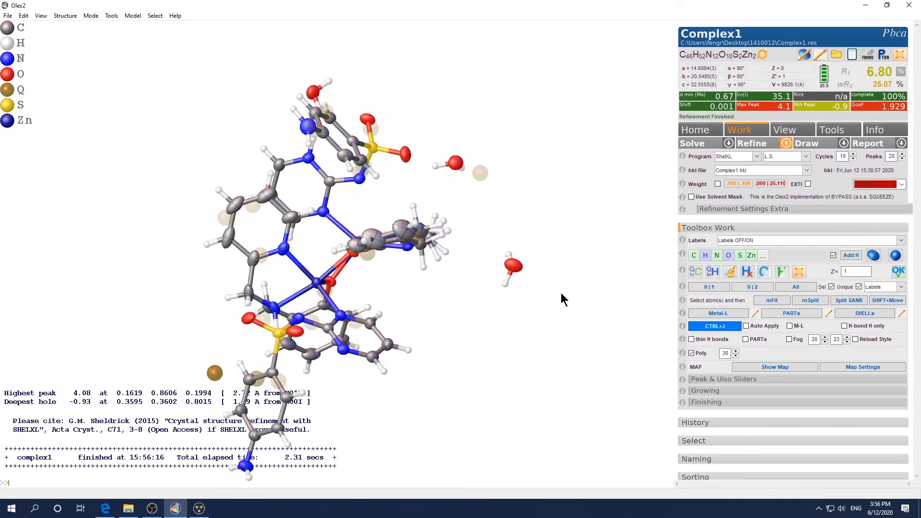
drag(489, 342, 508, 346)
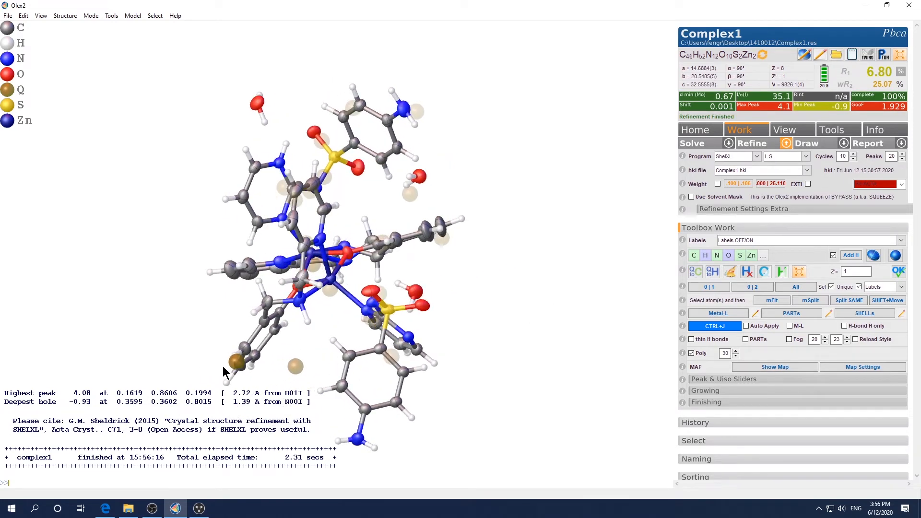
drag(238, 374, 324, 410)
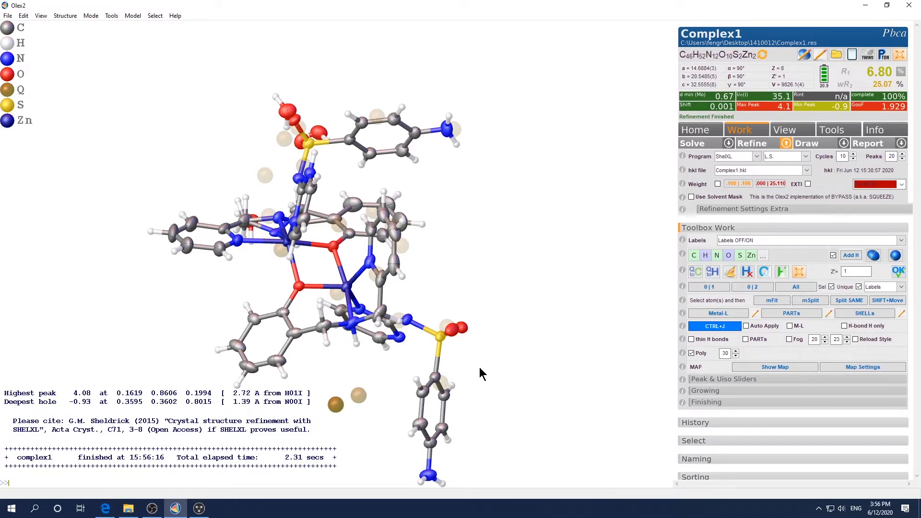
drag(344, 431, 475, 379)
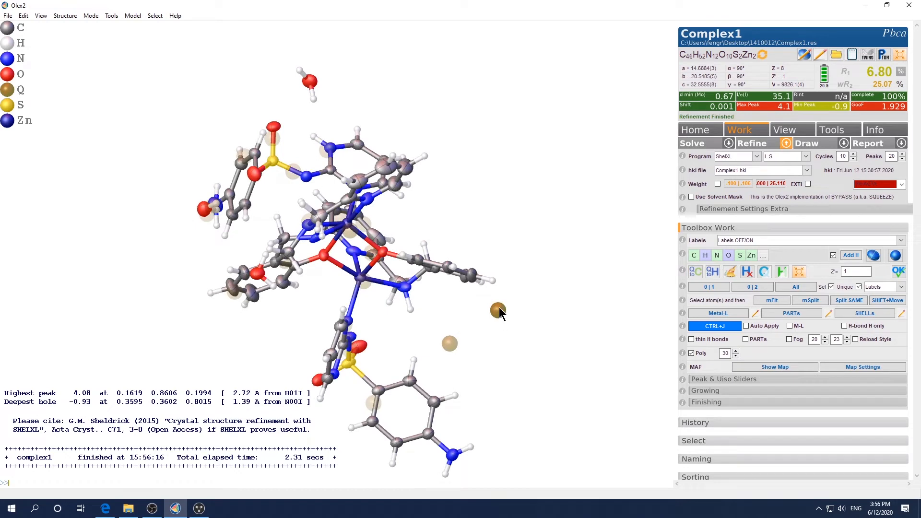
drag(534, 355, 532, 358)
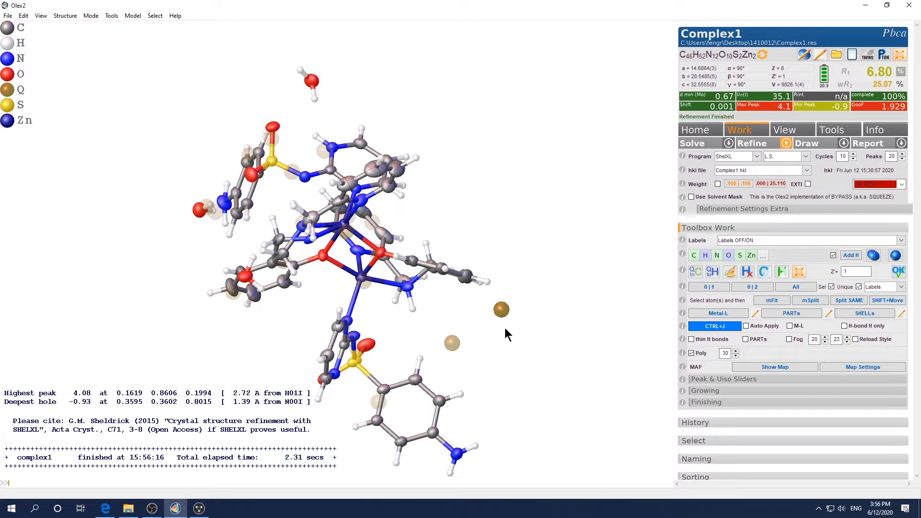
drag(477, 326, 494, 336)
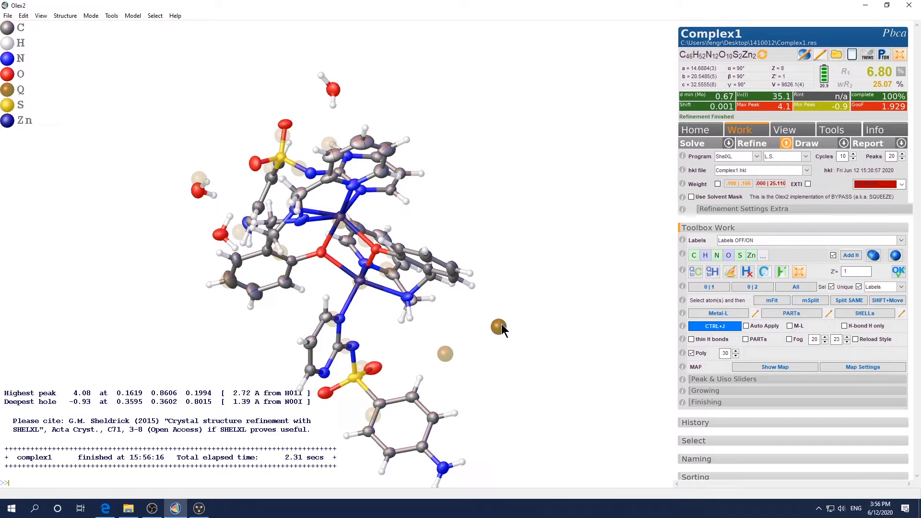
mouse_move(502, 323)
drag(522, 367, 512, 349)
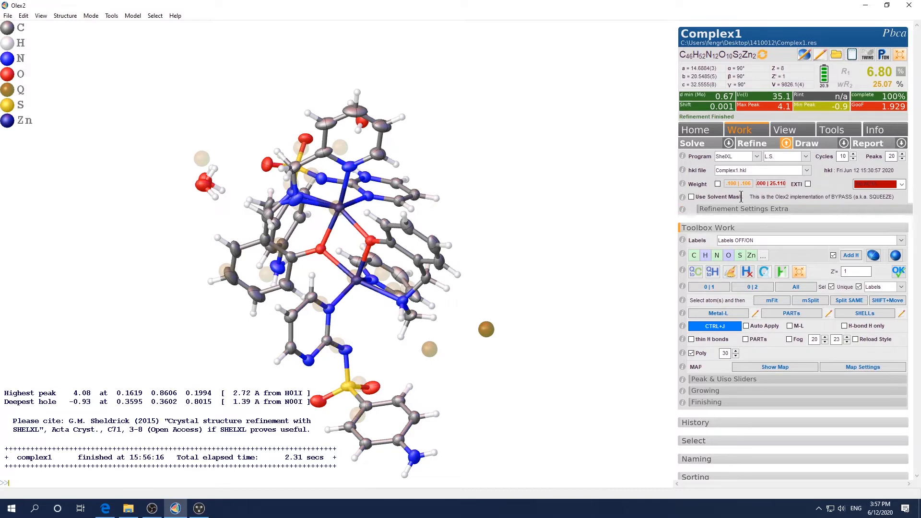
drag(551, 332, 579, 324)
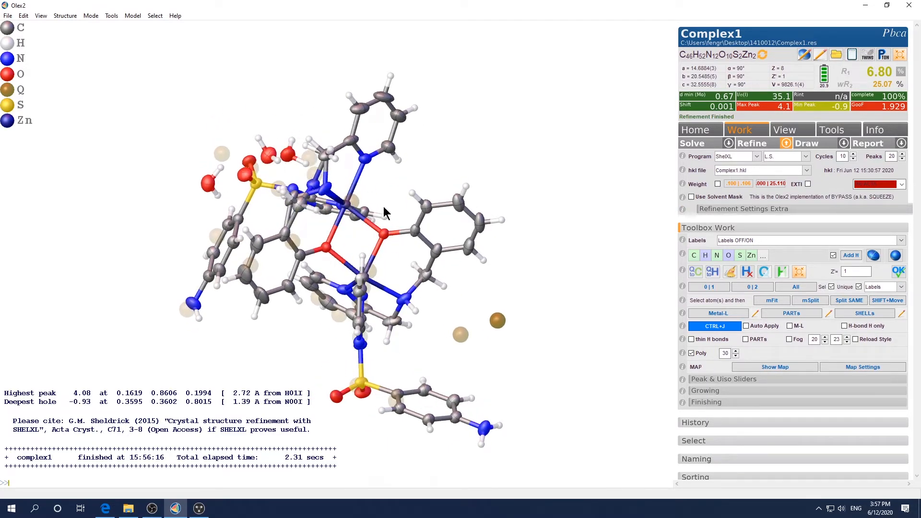
drag(336, 300, 369, 205)
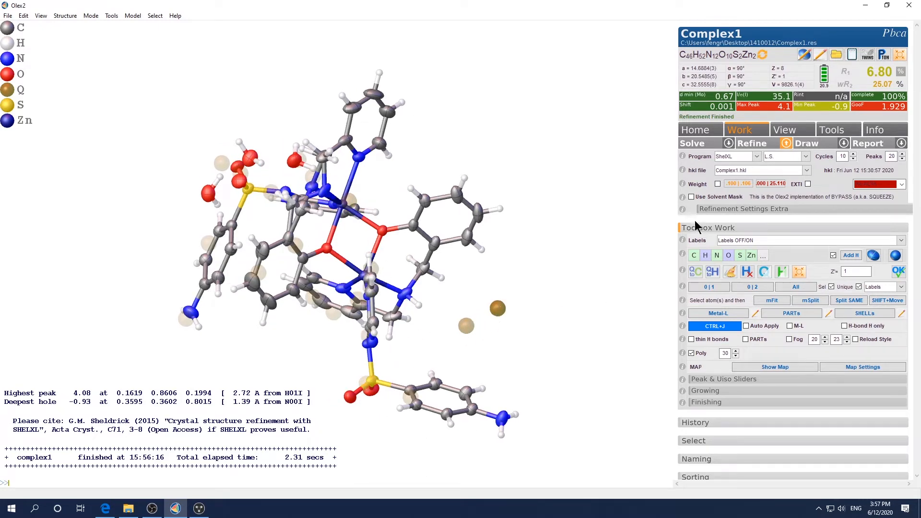
Enable the solvent mask, refine the model with it, and set the number of refinement cycles to 4
click(691, 197)
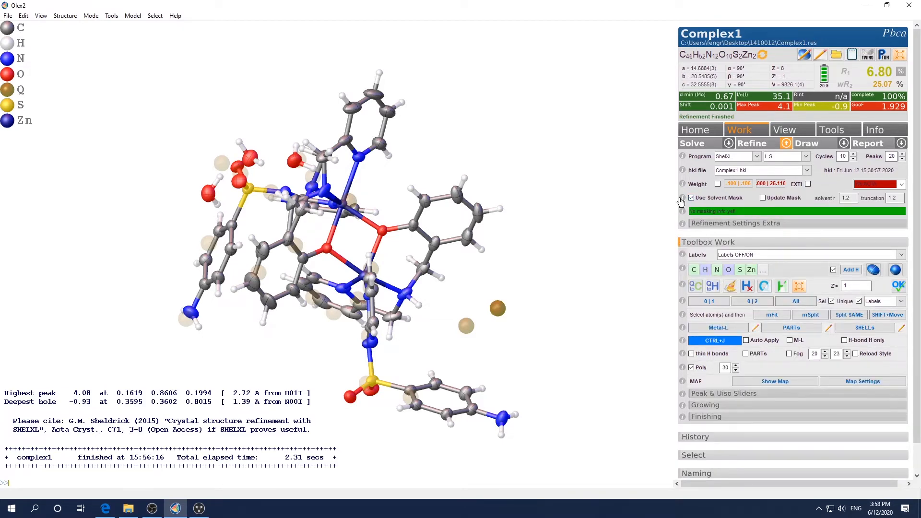
click(757, 145)
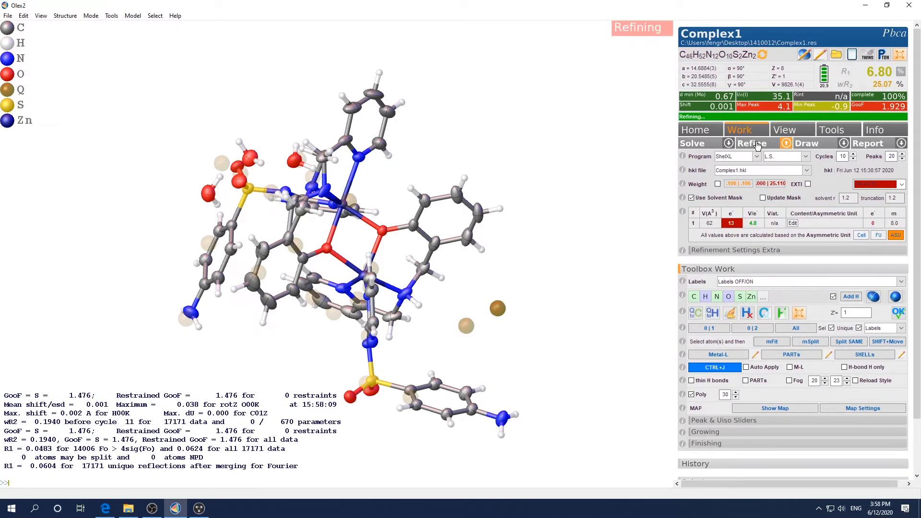
double_click(843, 156)
text(4)
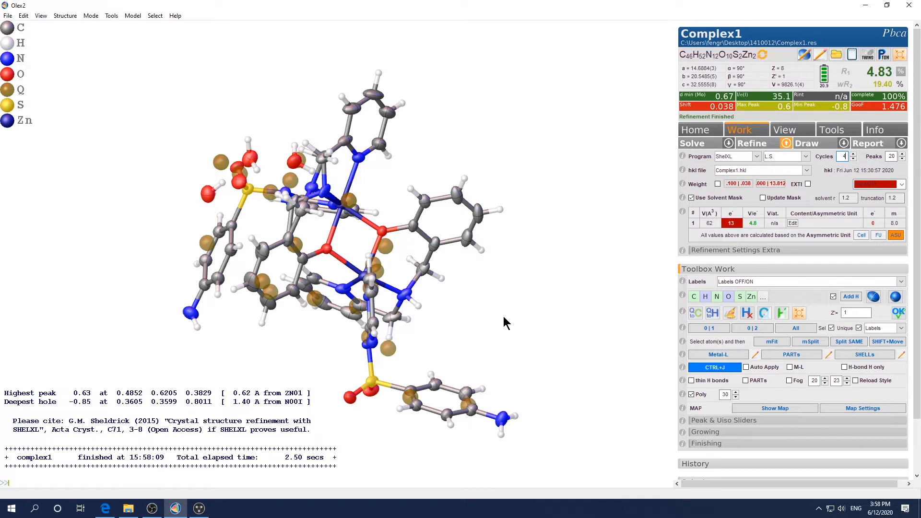
Enter H2O as the content of the masked void per asymmetric unit
mouse_move(471, 319)
mouse_down()
mouse_move(469, 304)
mouse_move(467, 313)
mouse_up()
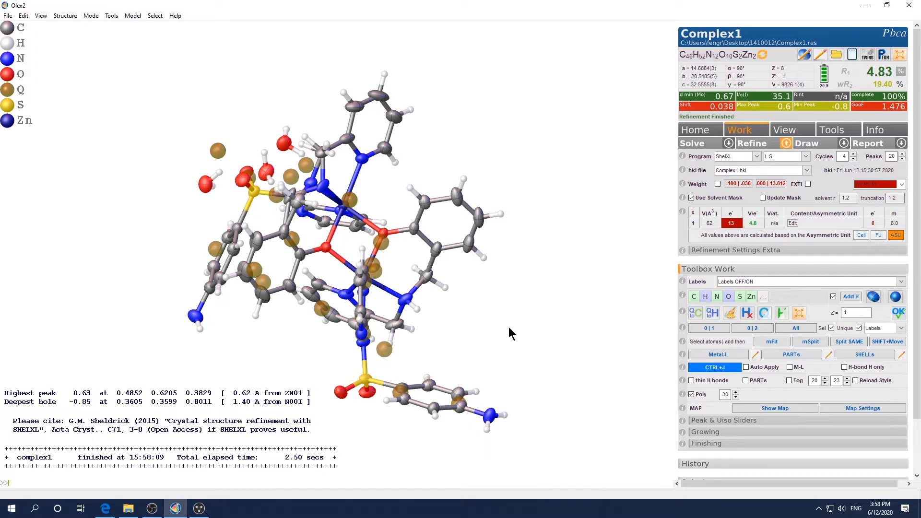
drag(508, 351, 465, 363)
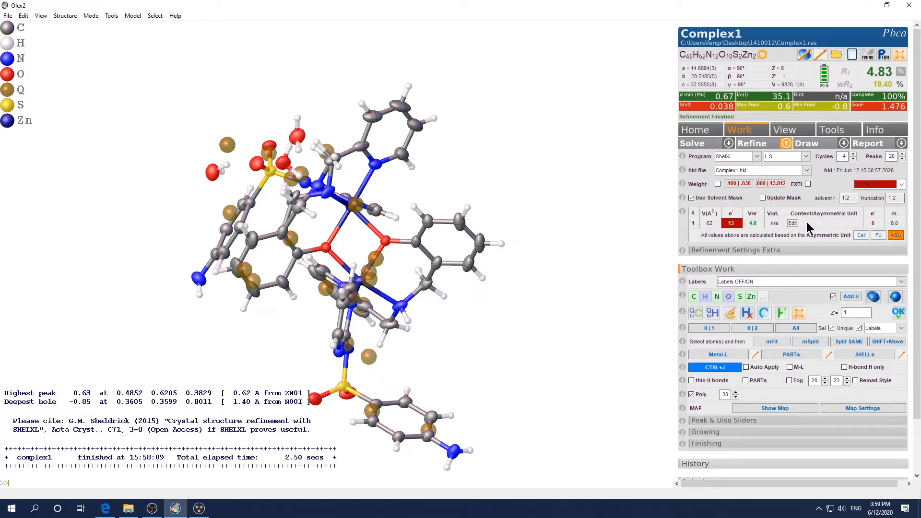
click(793, 224)
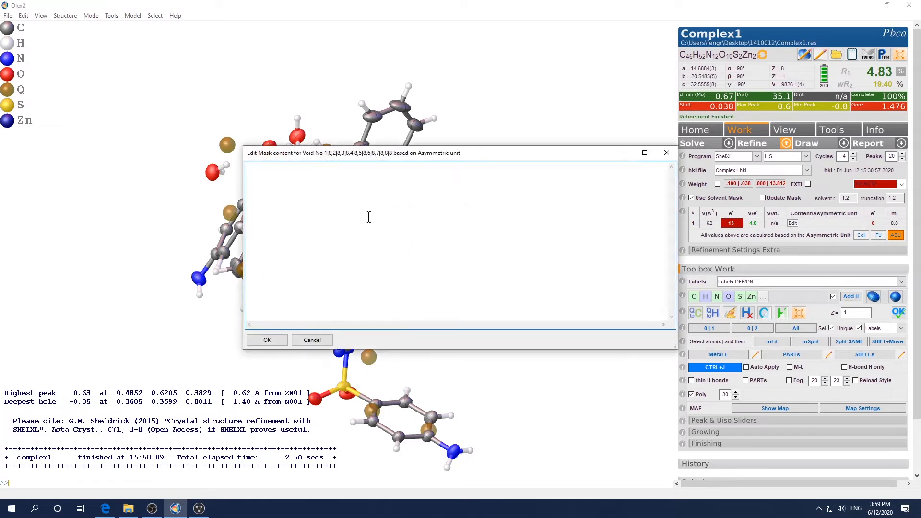
text(H)
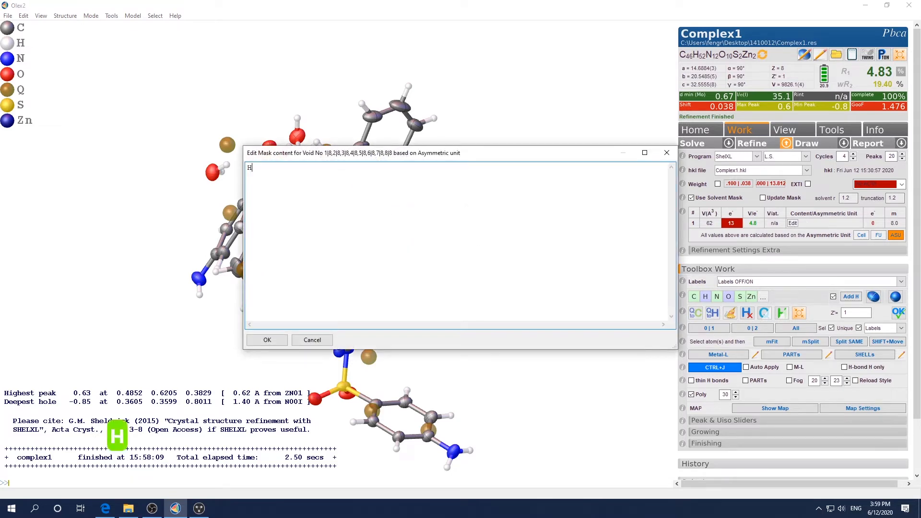
text(2O)
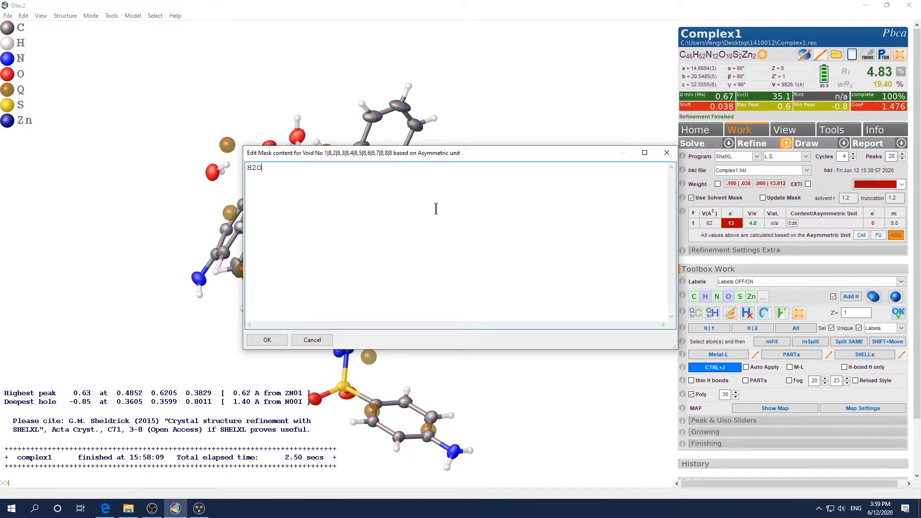
click(269, 343)
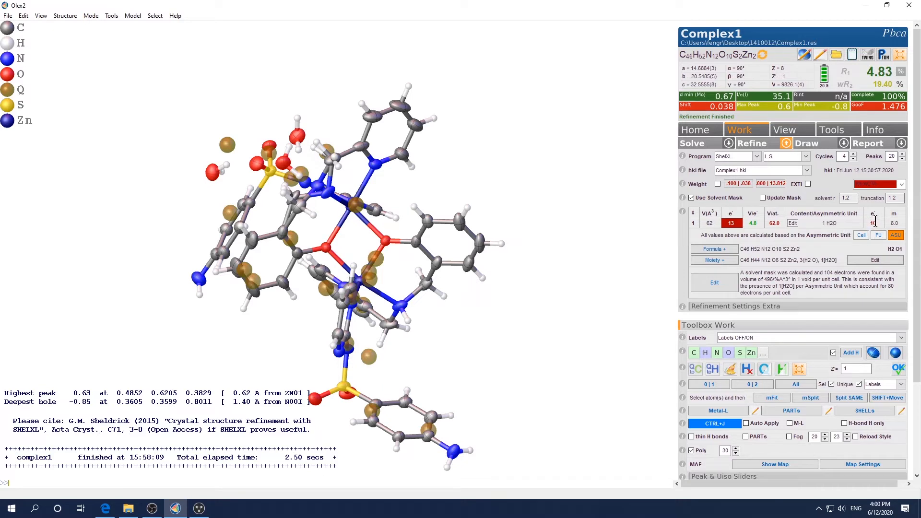
Change the masked void content to 1.3 H2O per asymmetric unit
click(792, 223)
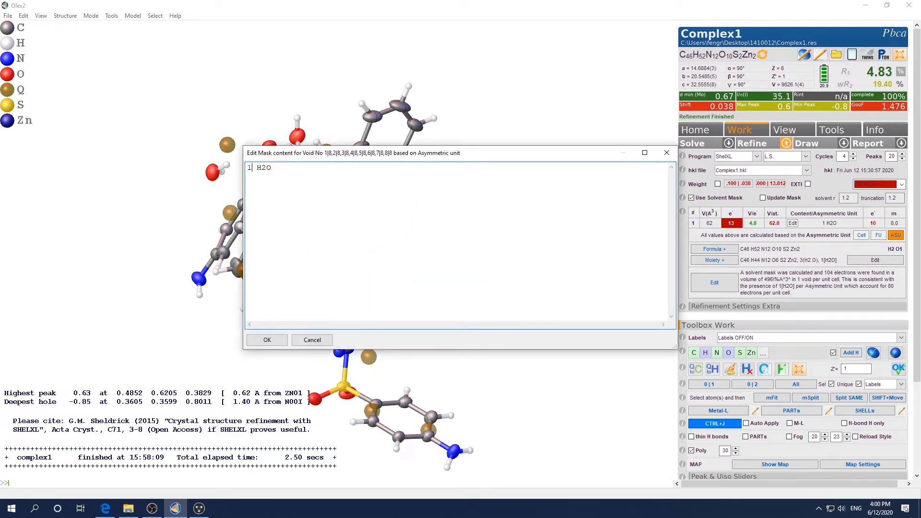
text(.3)
click(267, 340)
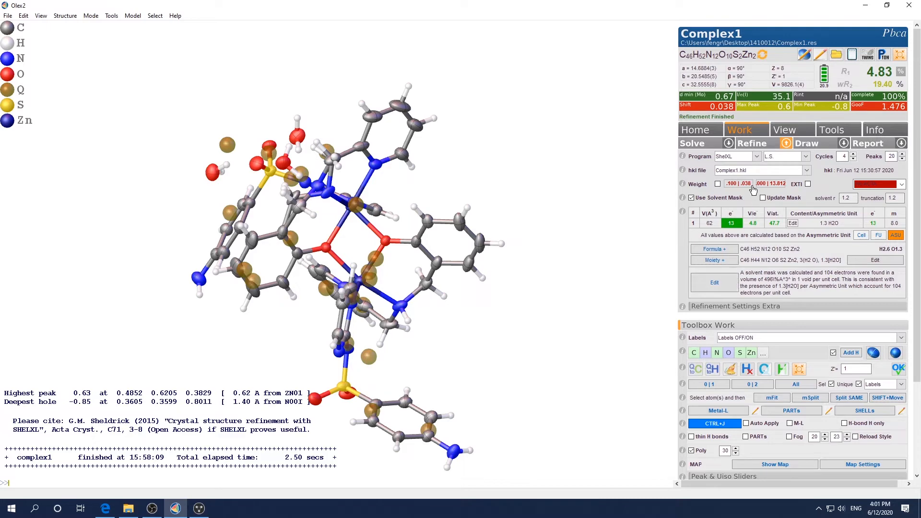
Refine the masked model, enable weight updating, and repeat the refinement until the shift and weights converge
click(752, 143)
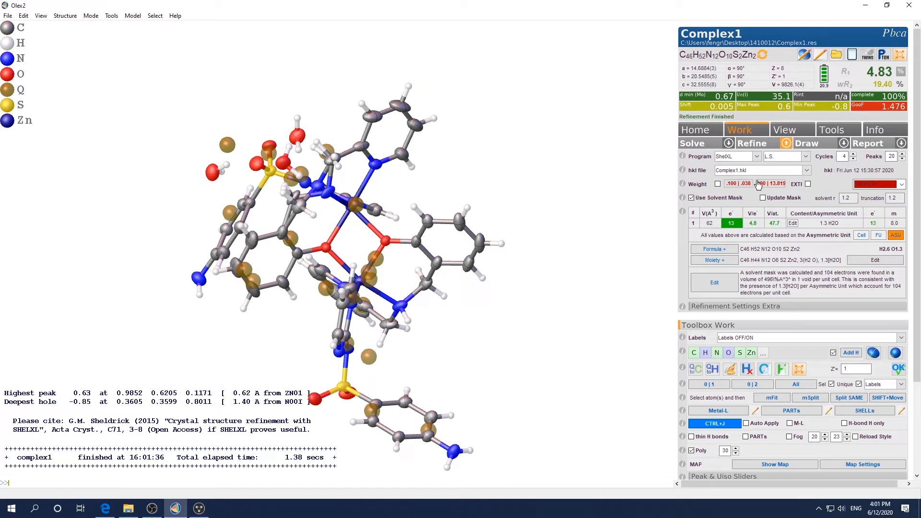
click(762, 147)
click(718, 184)
click(761, 146)
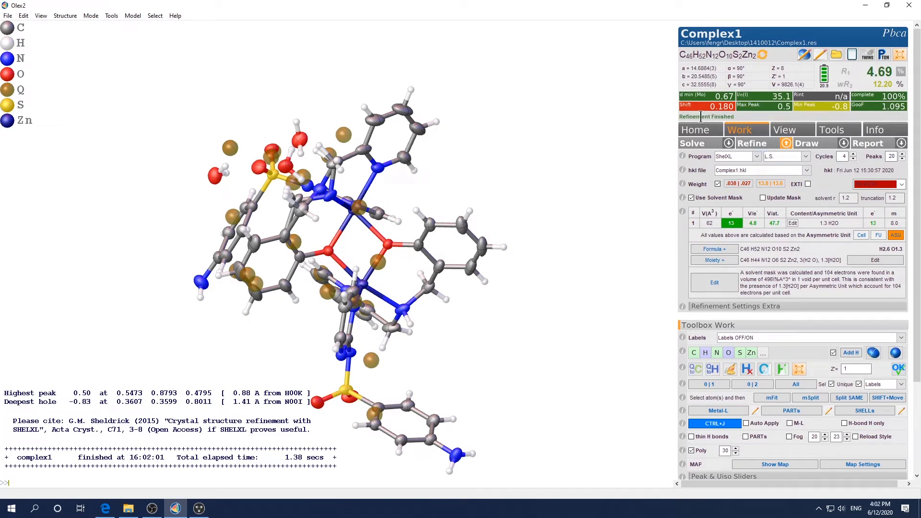
click(751, 145)
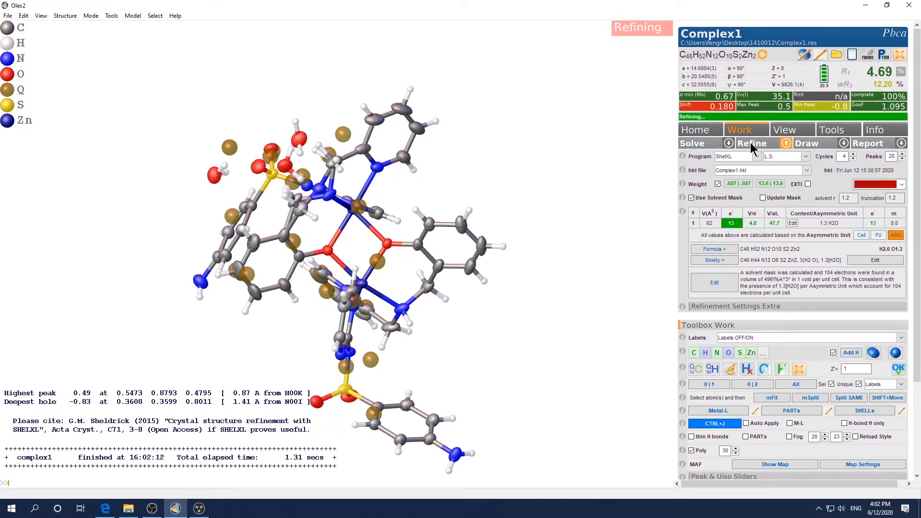
click(751, 145)
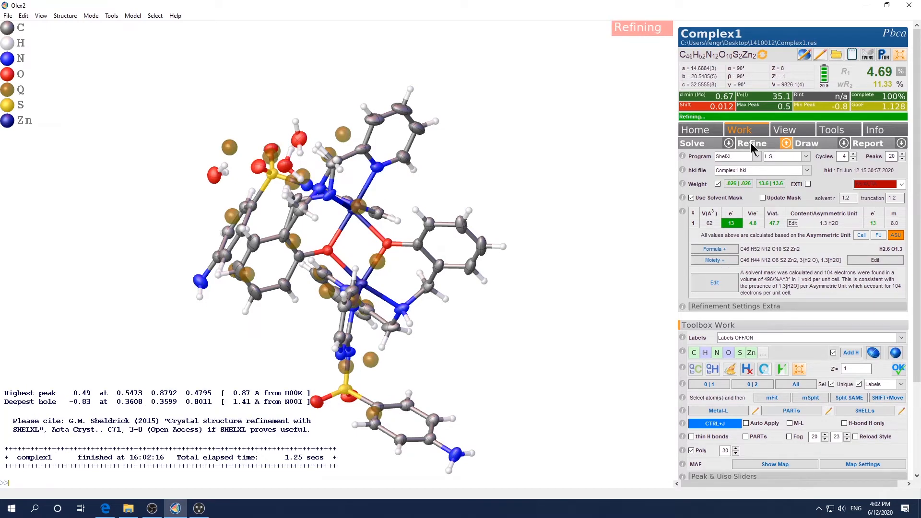
click(751, 144)
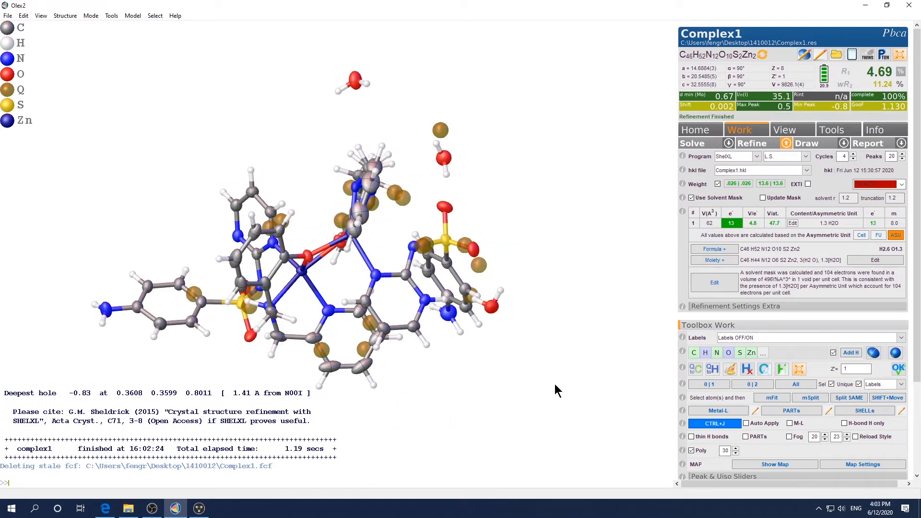
Show the residual electron density map and examine the density around the hydrogen on the pyrimidine nitrogen
key(ctrl+m)
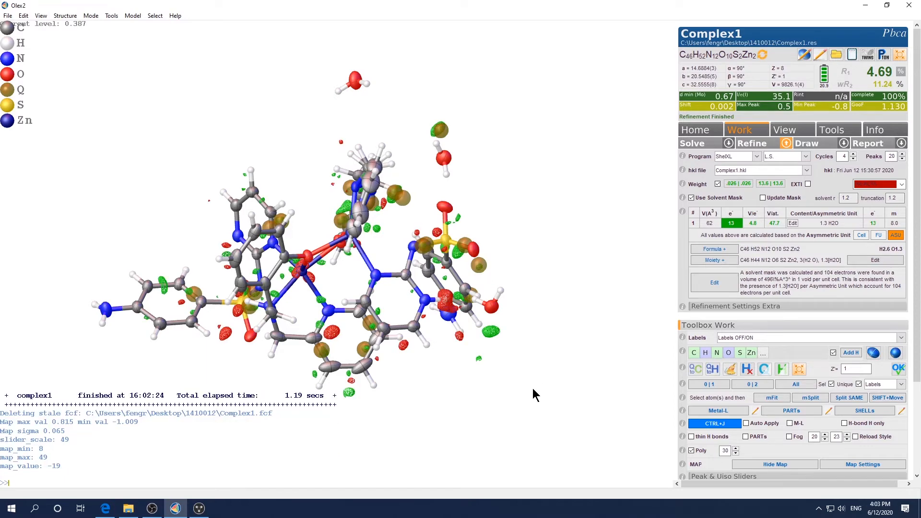
mouse_move(531, 391)
mouse_down()
mouse_move(551, 383)
mouse_move(565, 351)
mouse_move(539, 363)
mouse_move(525, 402)
mouse_up()
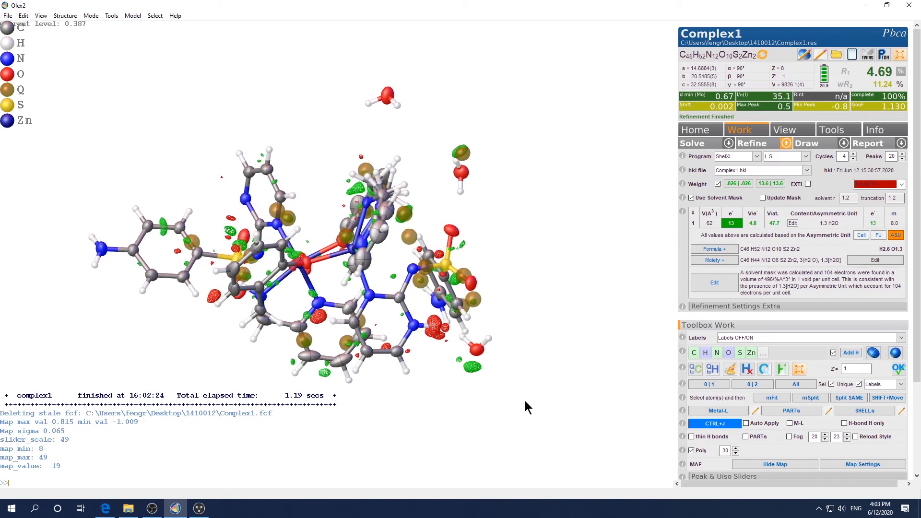
drag(435, 348, 409, 366)
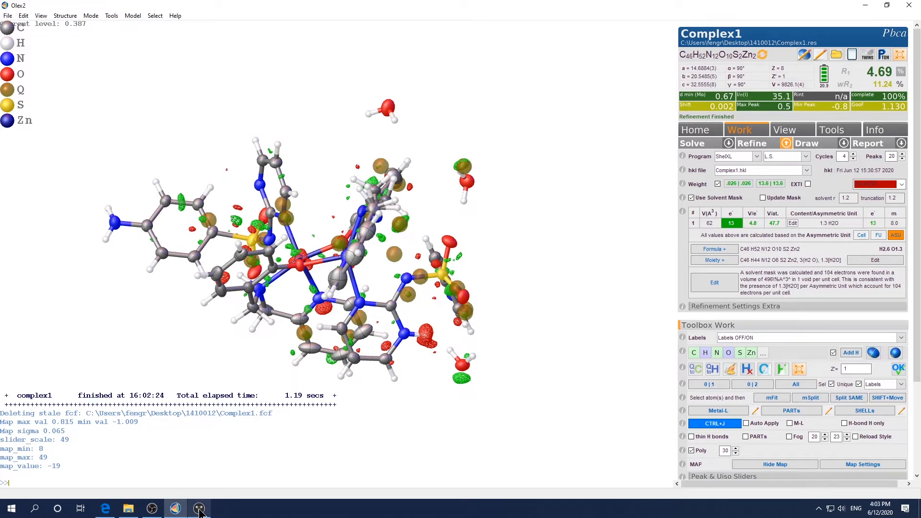
drag(416, 295, 434, 300)
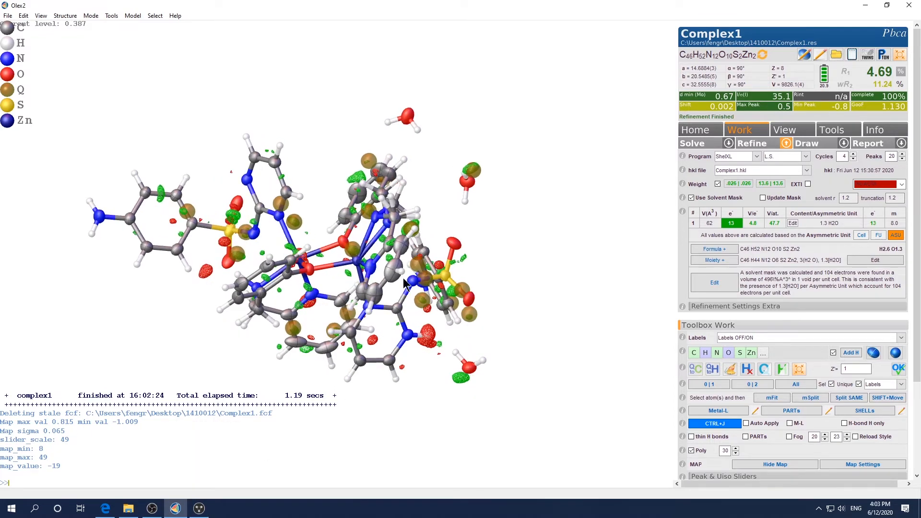
Switch to Mercury and inspect the corresponding pyrimidine nitrogen in the published 1410012.cif structure for a hydrogen
click(200, 509)
drag(290, 316, 122, 252)
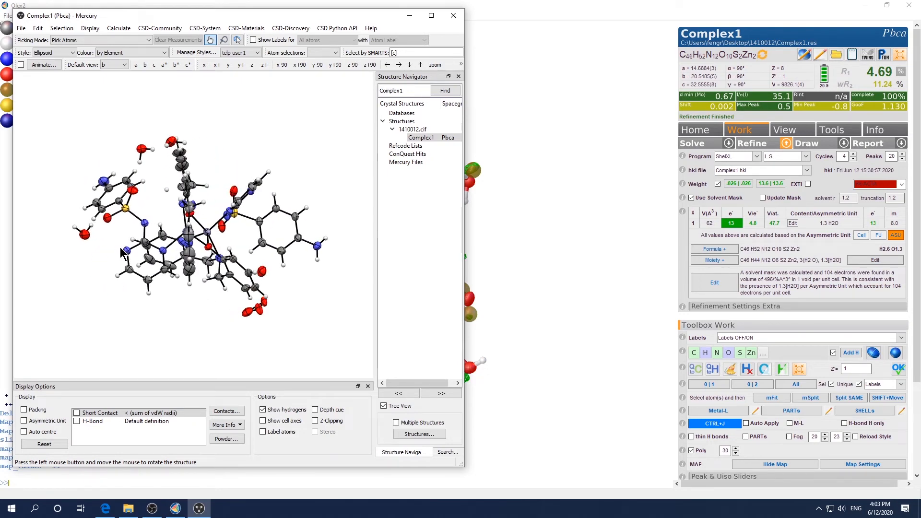
drag(166, 294, 153, 270)
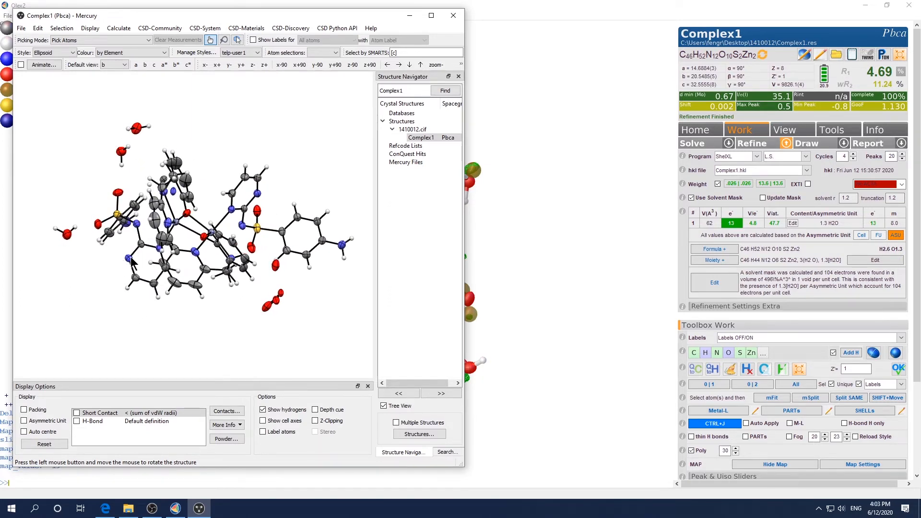
mouse_move(198, 512)
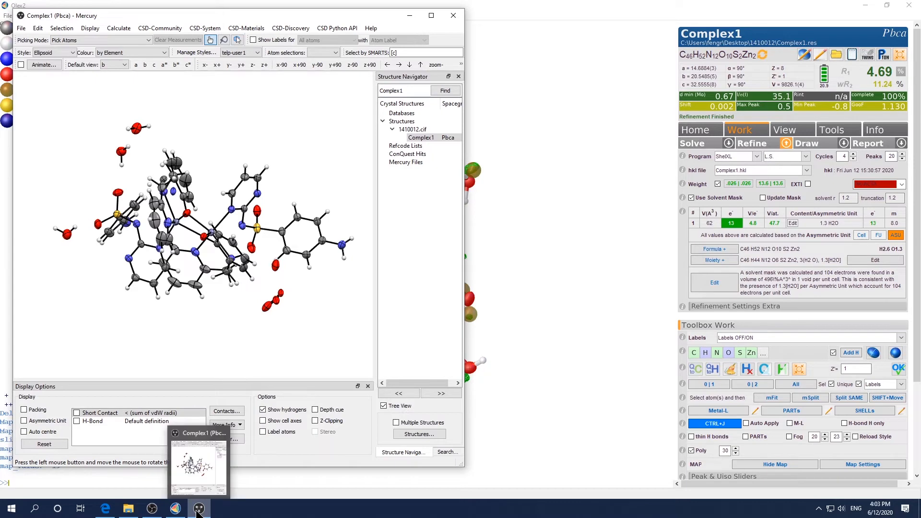
click(557, 353)
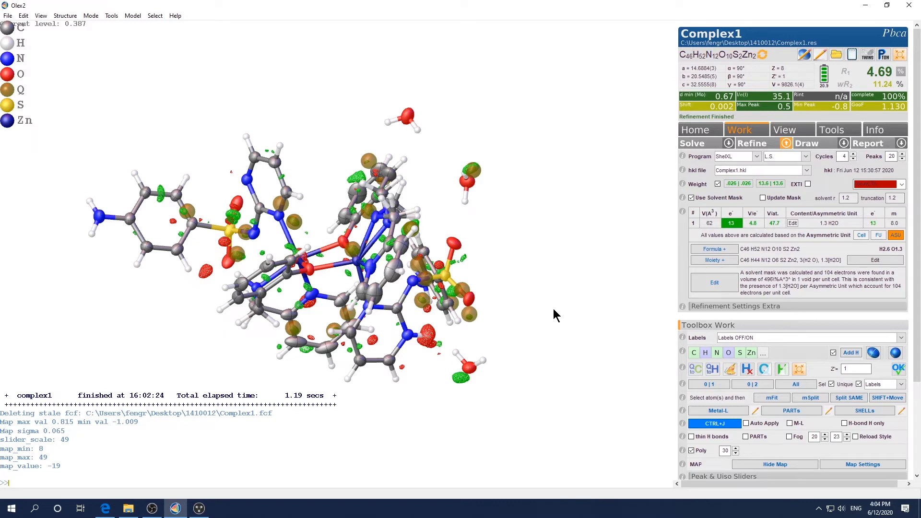
Hide the residual density map and delete the hydrogen on the uncoordinated pyrimidine nitrogen
drag(554, 309, 523, 328)
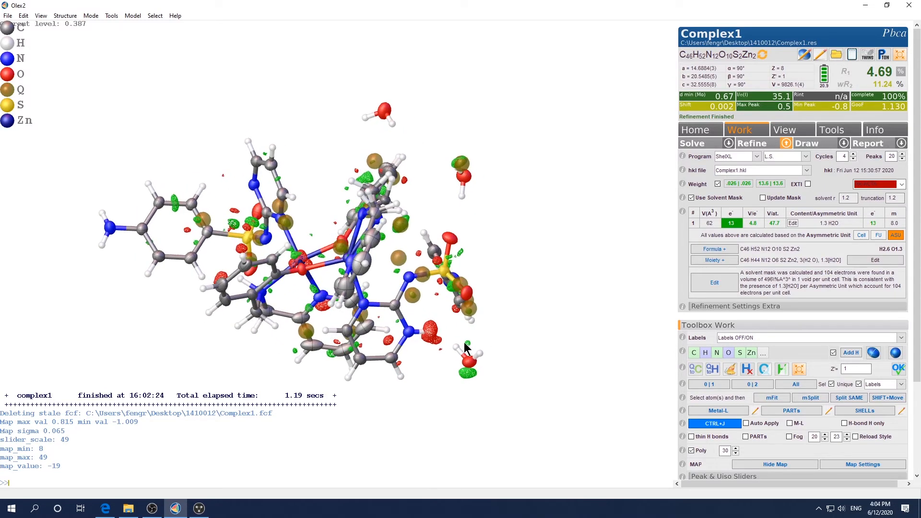
key(Escape)
key(ctrl+m)
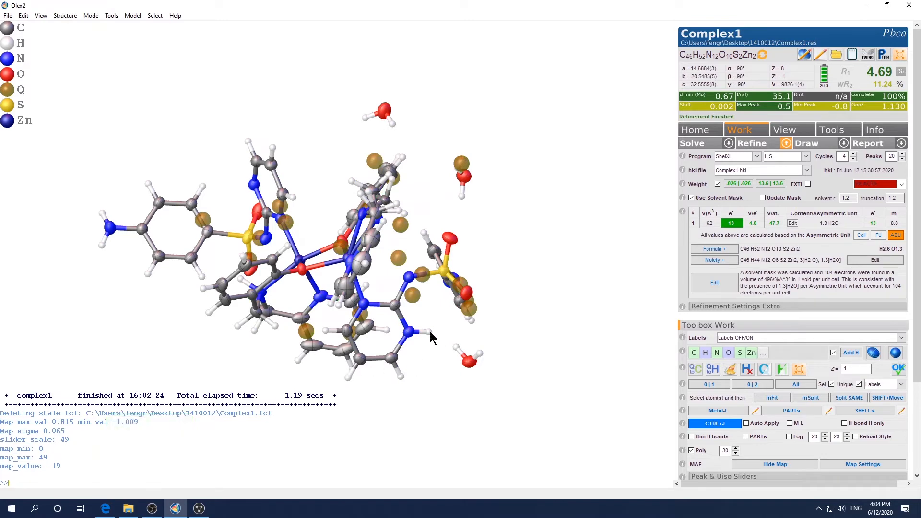
key(Delete)
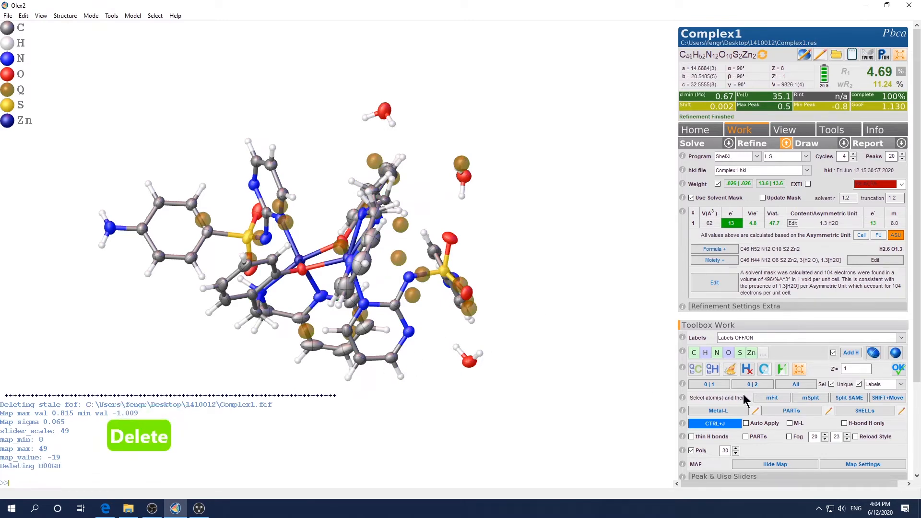
Refine the corrected model twice to bring the shift and weights to convergence
drag(431, 335, 428, 360)
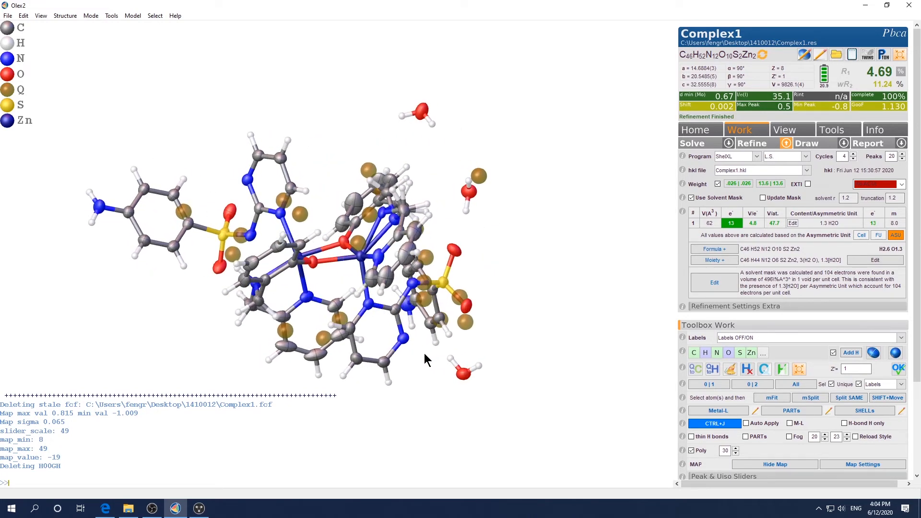
key(ctrl+r)
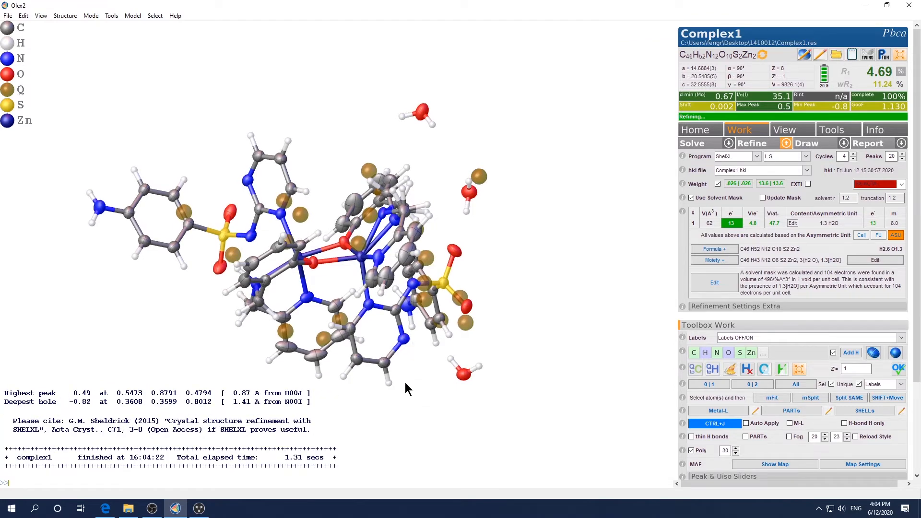
drag(430, 406, 459, 406)
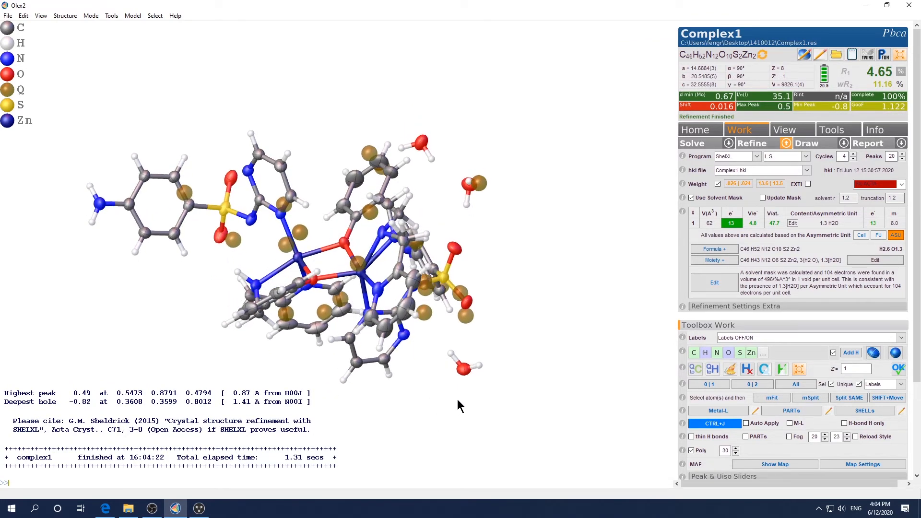
key(ctrl+r)
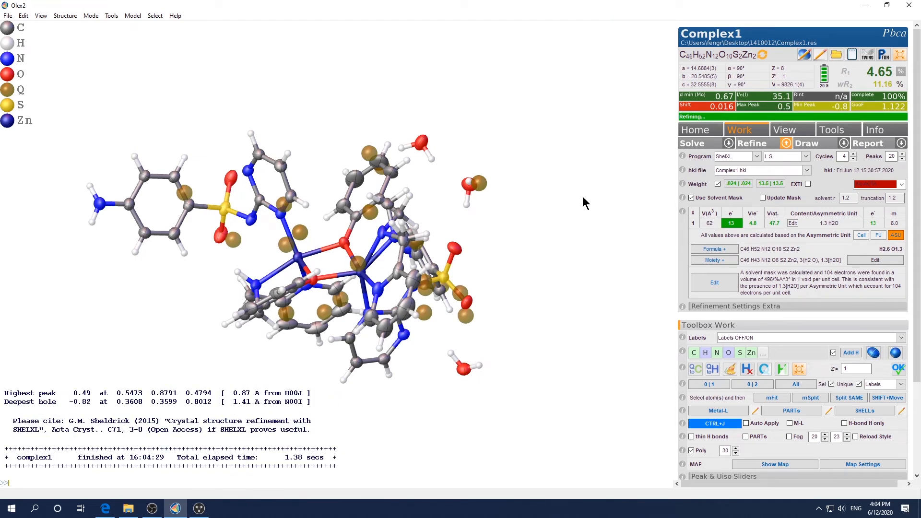
Show the residual density map again and examine the remaining density around the sulfonyl groups, rings and water molecules
drag(583, 194, 565, 278)
key(ctrl+m)
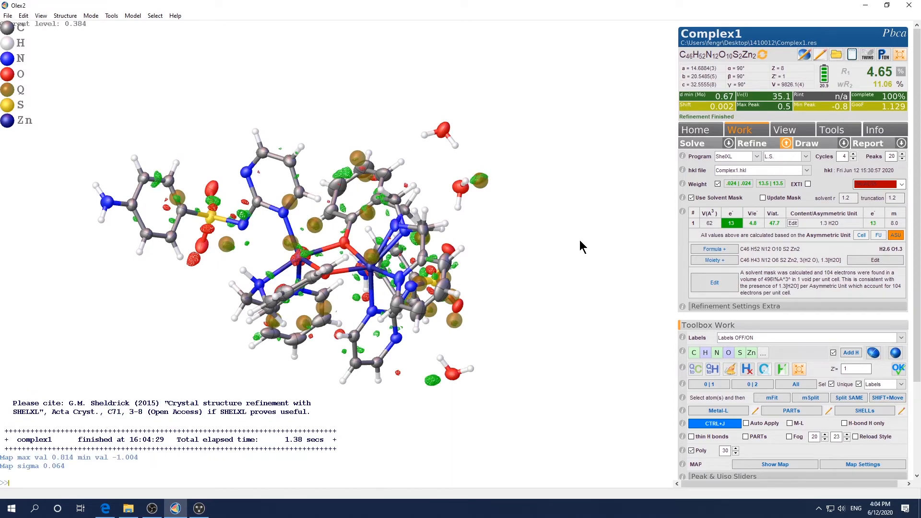
drag(537, 293, 563, 274)
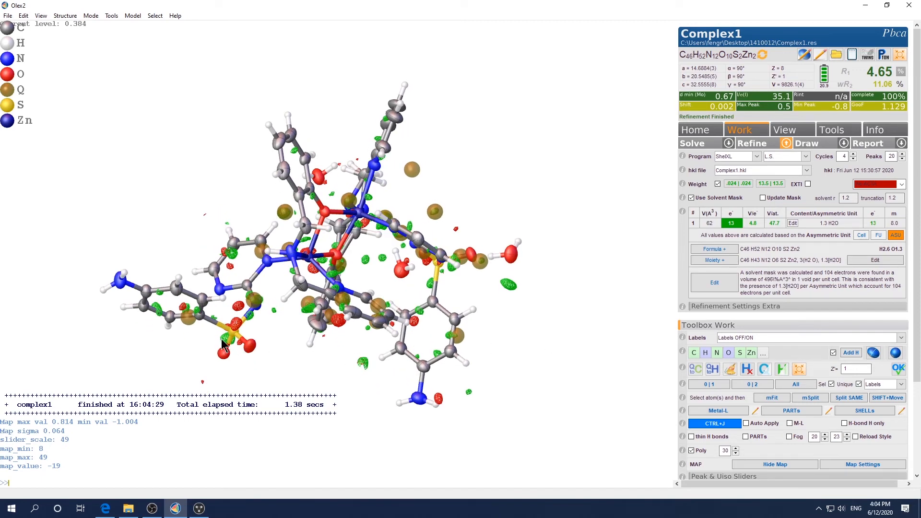
drag(266, 332, 282, 410)
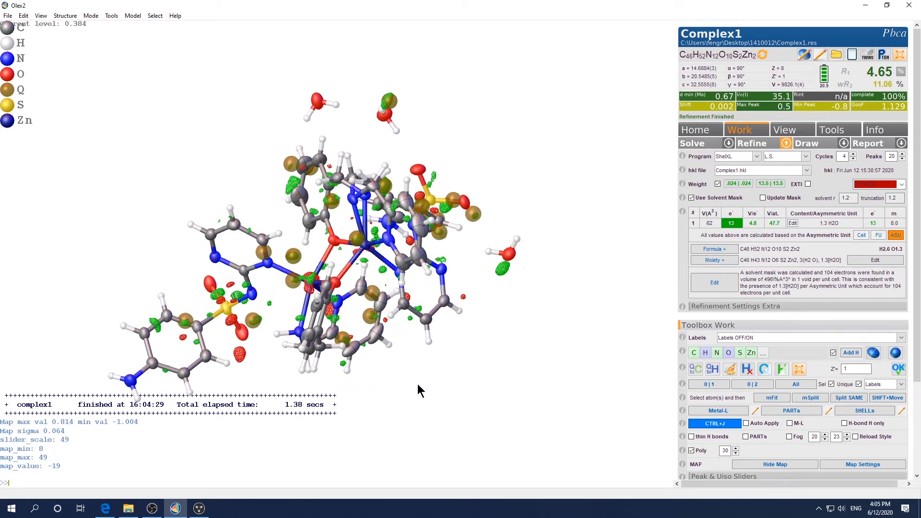
mouse_move(418, 385)
mouse_down()
mouse_move(432, 387)
mouse_move(424, 365)
mouse_move(401, 372)
mouse_move(420, 413)
mouse_move(407, 397)
mouse_up()
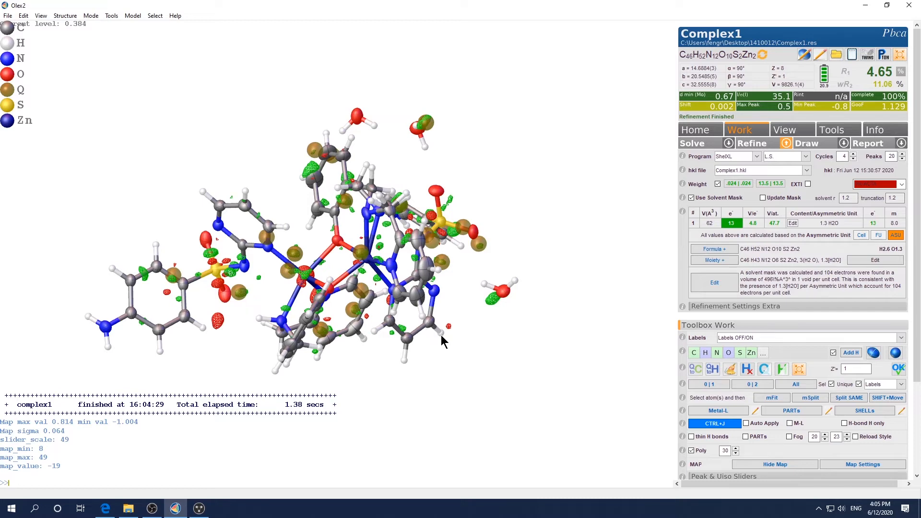
drag(481, 356, 480, 418)
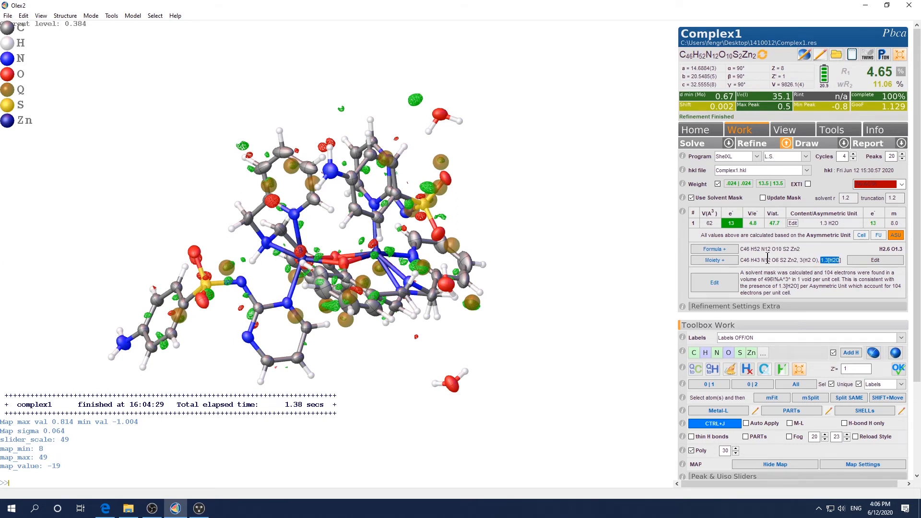
Try to add the masked solvent's H2.6 O1.3 to the existing chemical formula
click(722, 248)
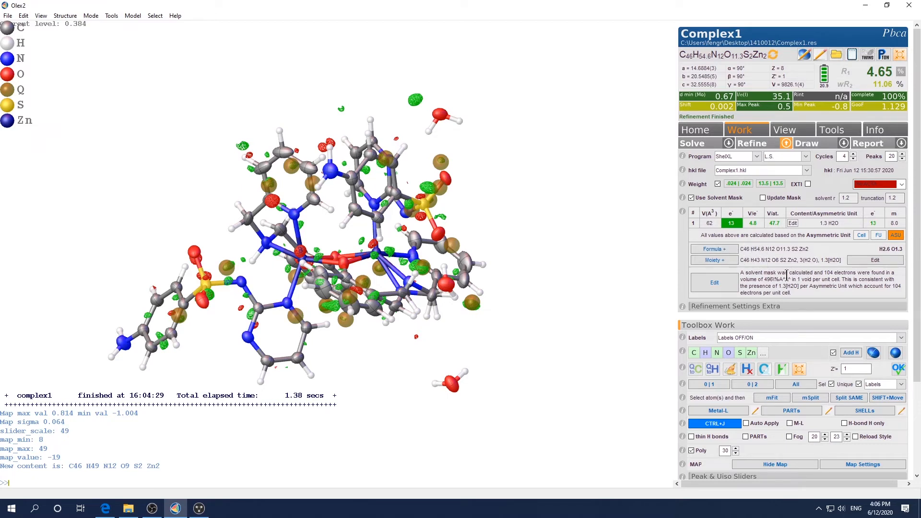
click(718, 251)
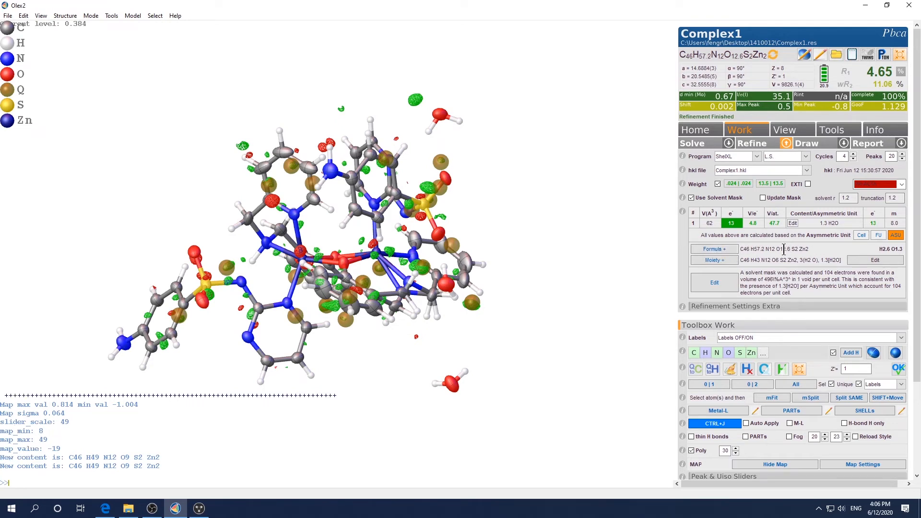
click(719, 250)
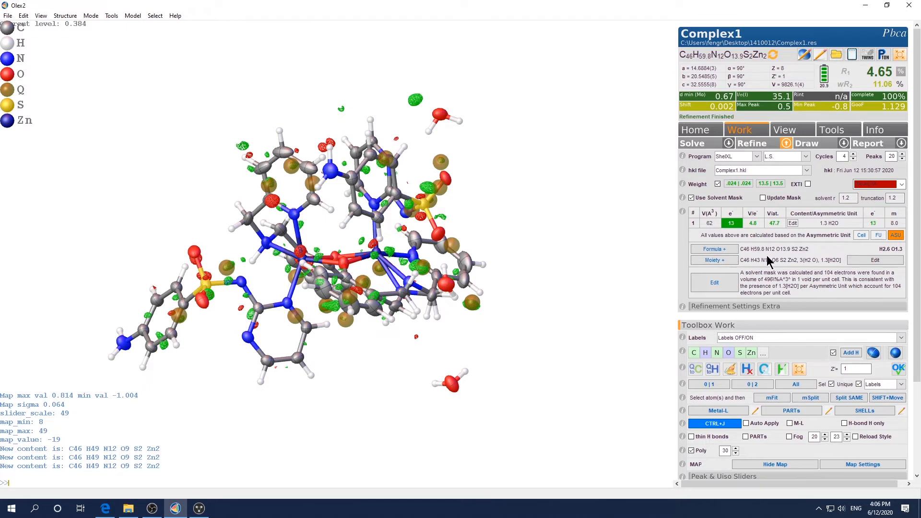
Reset the chemical formula to match the current model and add the masked solvent's H2.6 O1.3 once
click(774, 58)
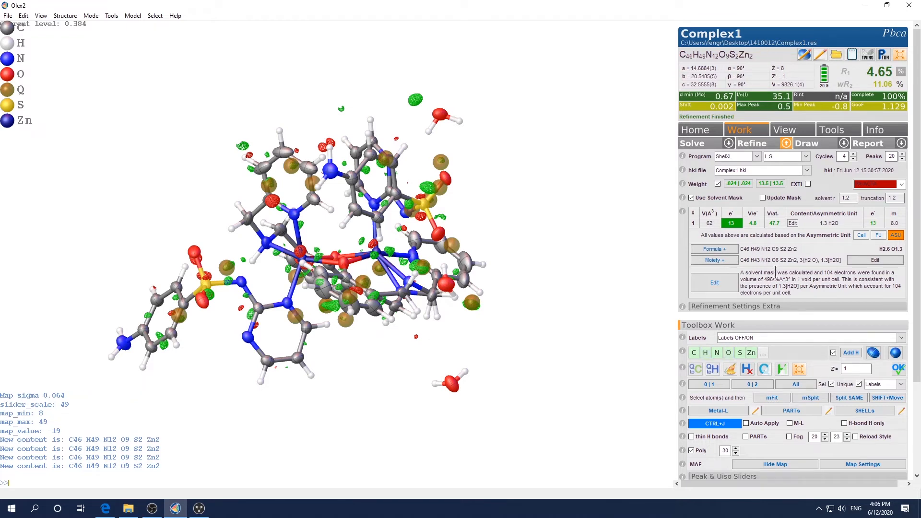
click(717, 250)
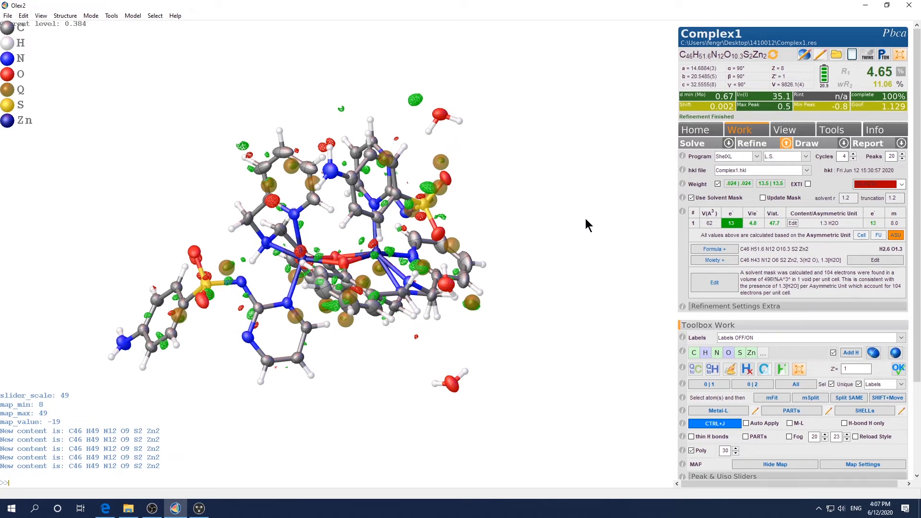
Open the Fobs vs Fcalc plot and omit the two outlying reflections above the line at low Fcalc
drag(586, 218, 580, 349)
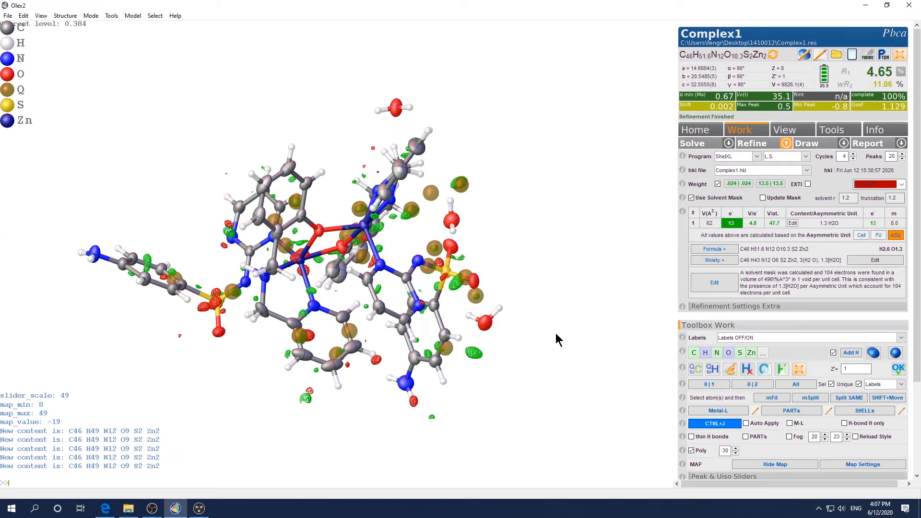
click(901, 74)
drag(297, 193, 477, 99)
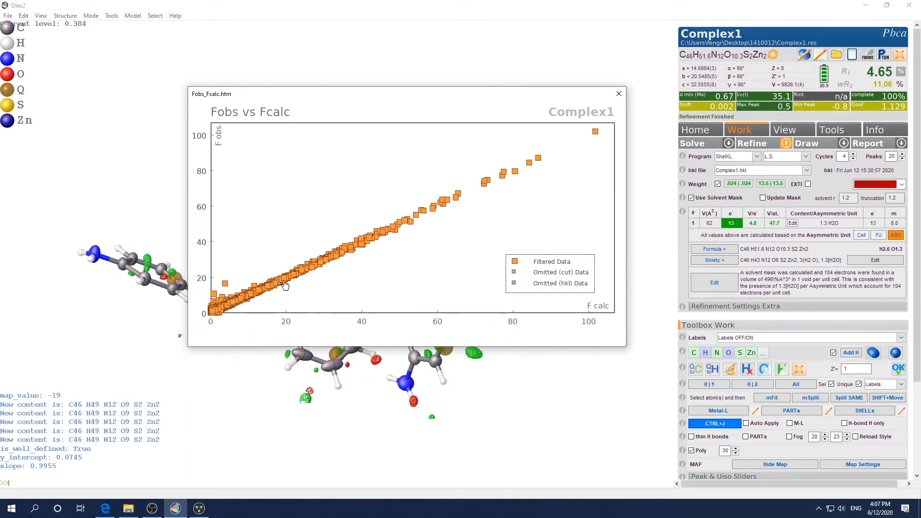
mouse_move(220, 302)
mouse_move(244, 289)
click(214, 298)
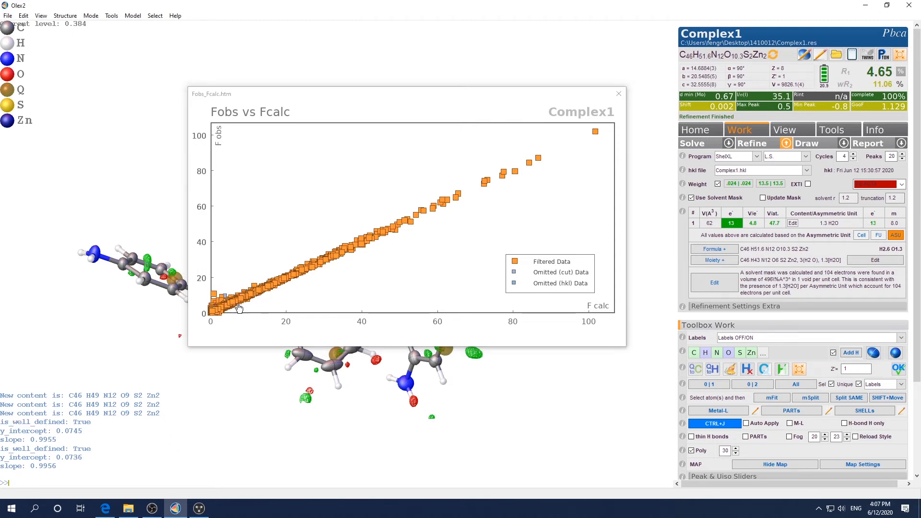
click(214, 297)
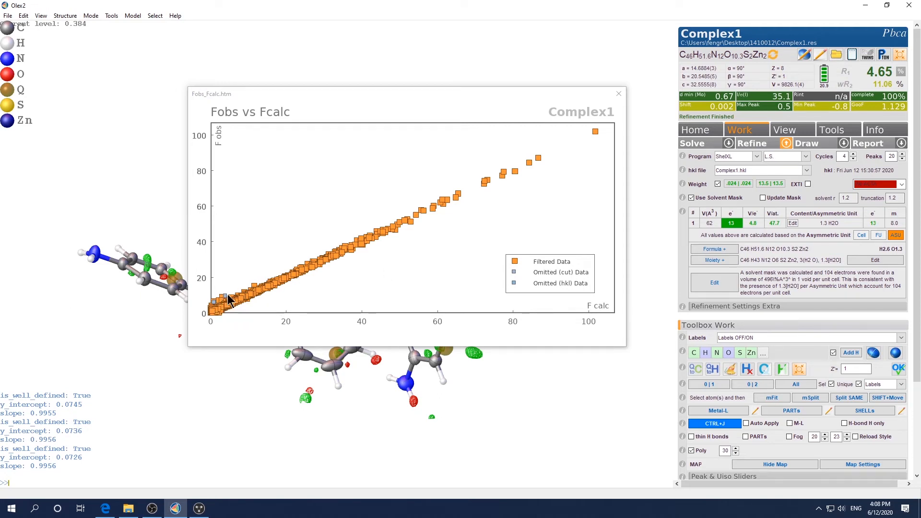
mouse_move(222, 301)
click(618, 94)
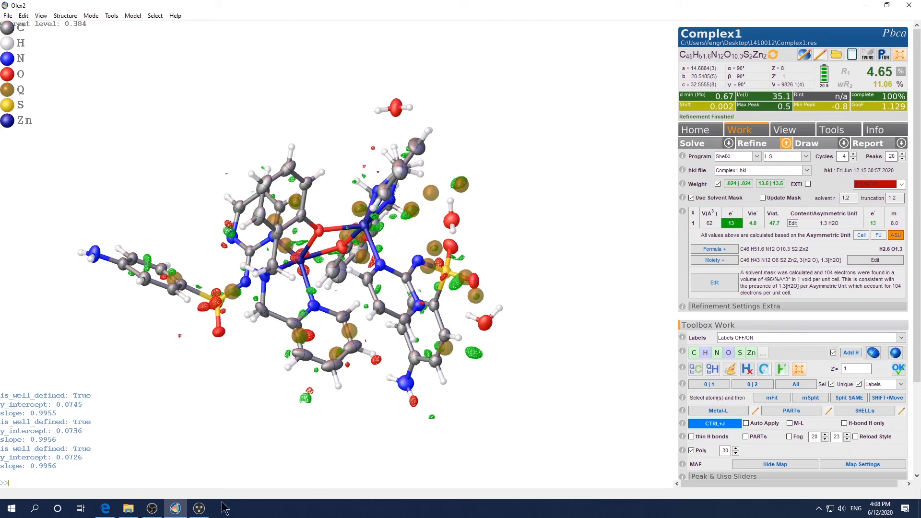
Switch to File Explorer and open the 1410012 Mercury file from the 1410012 folder in Olex2-1.3-alpha
click(129, 509)
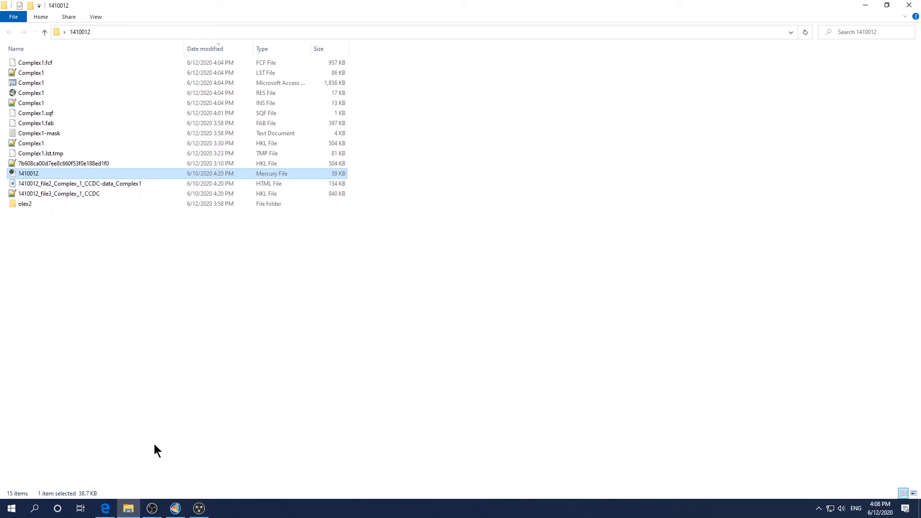
right_click(42, 174)
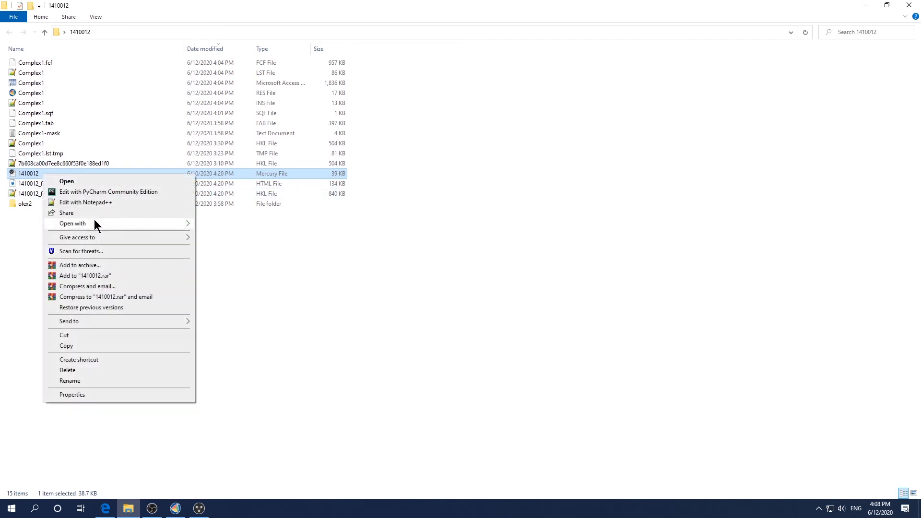
mouse_move(115, 223)
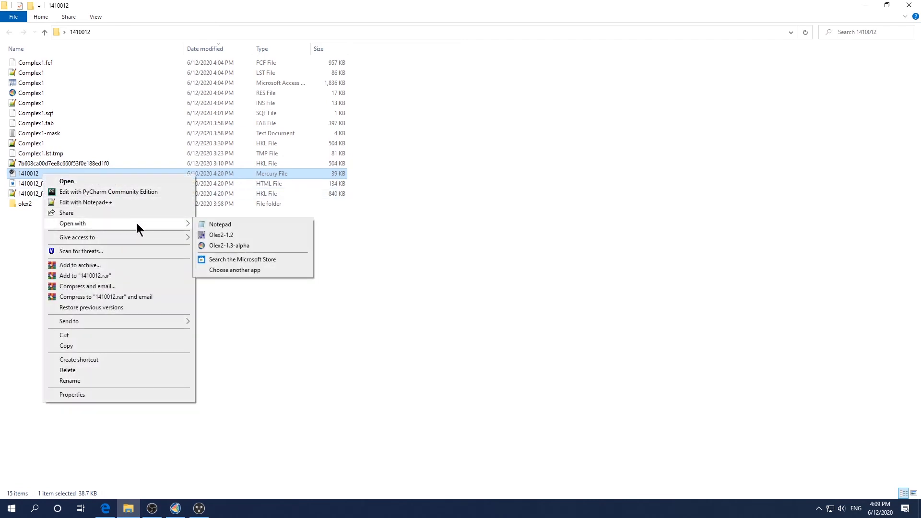
click(231, 246)
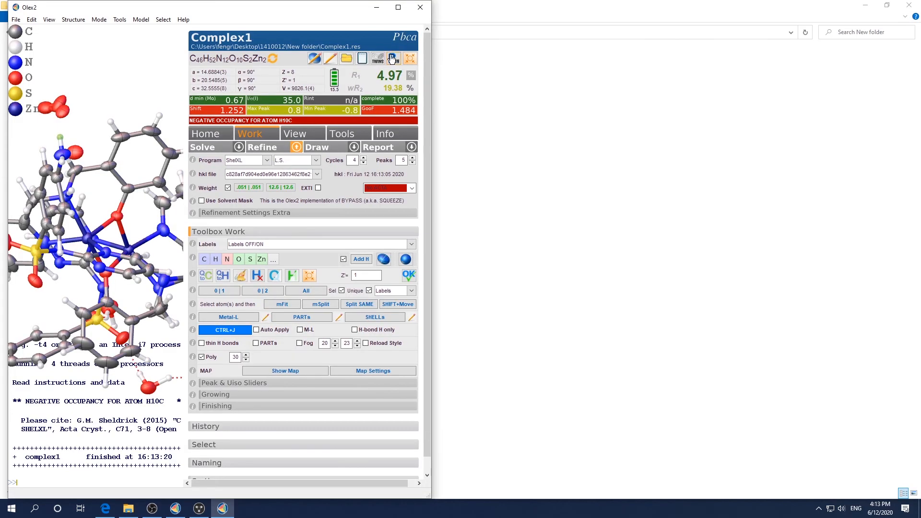
Compare the Fobs vs Fcalc plots of the Complex1 model in New folder and the solvent-masked Complex1 model, closing both plots
click(393, 59)
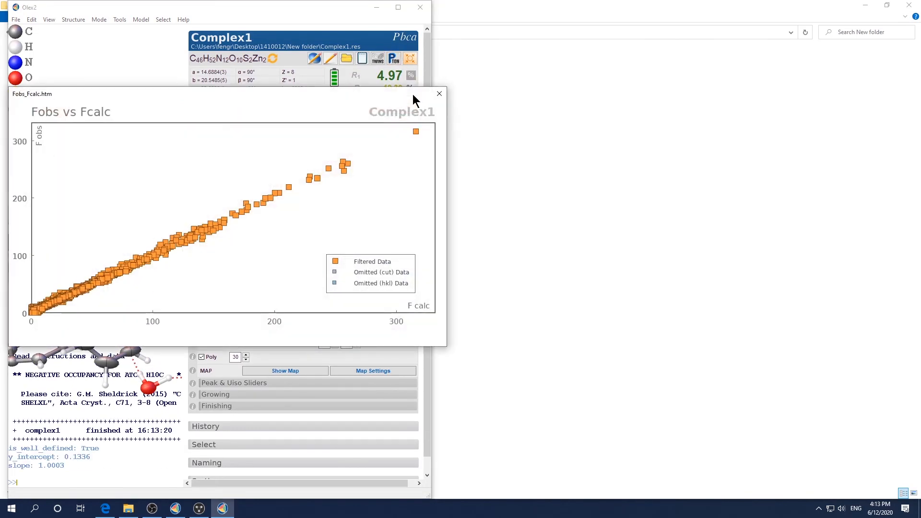
click(175, 508)
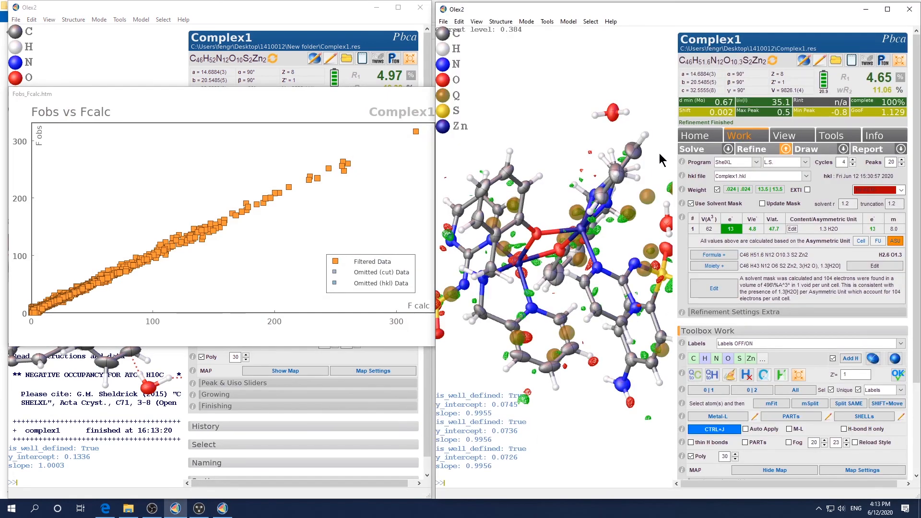
click(901, 78)
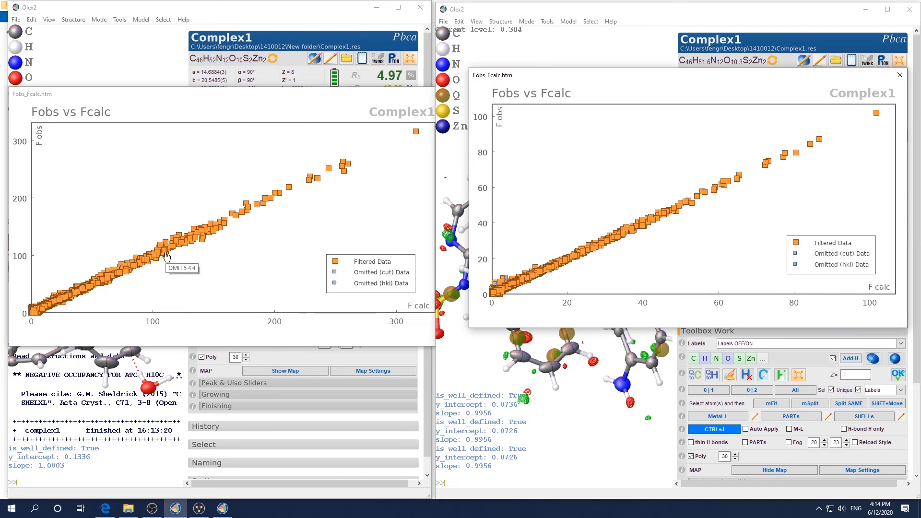
click(338, 99)
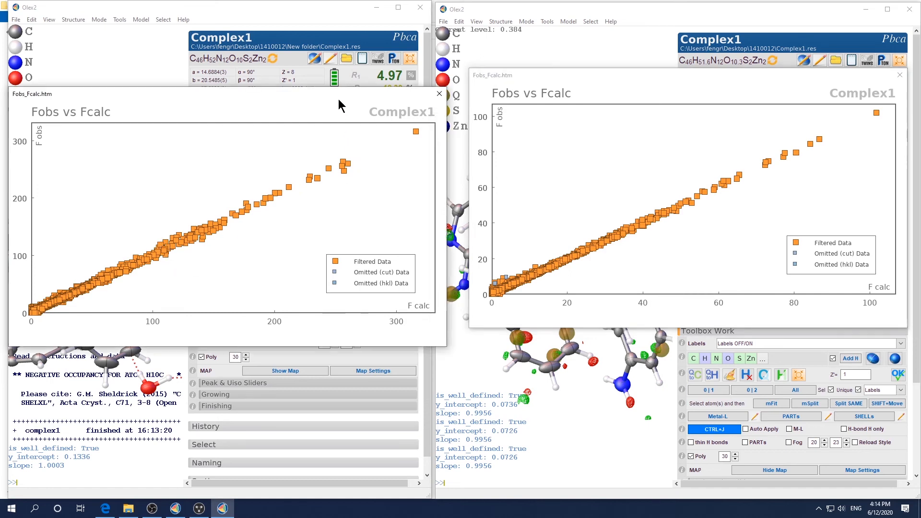
click(439, 94)
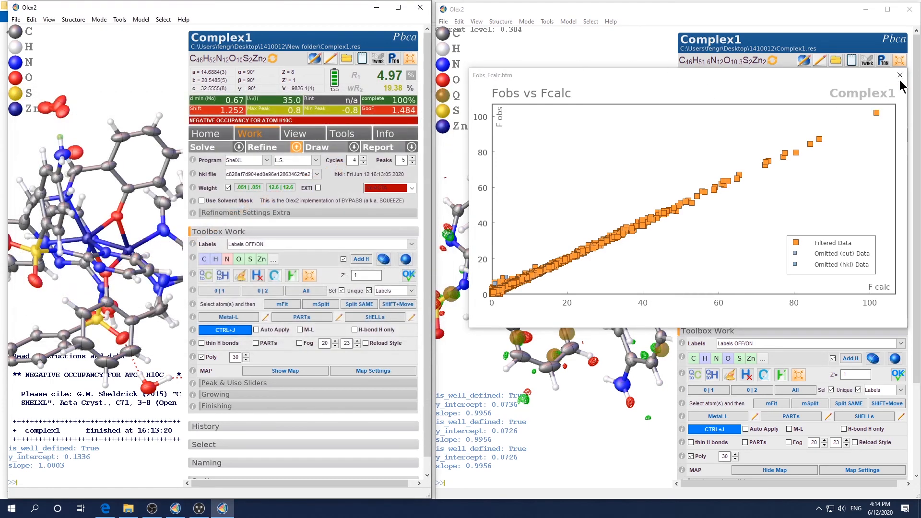
click(899, 76)
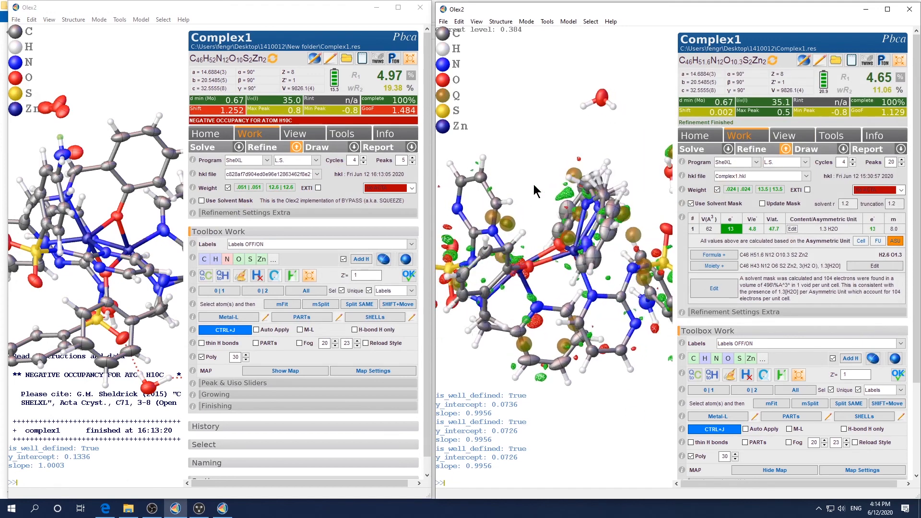
Examine the solvent-masked zinc complex from several angles and hide its residual density map
drag(537, 190, 533, 140)
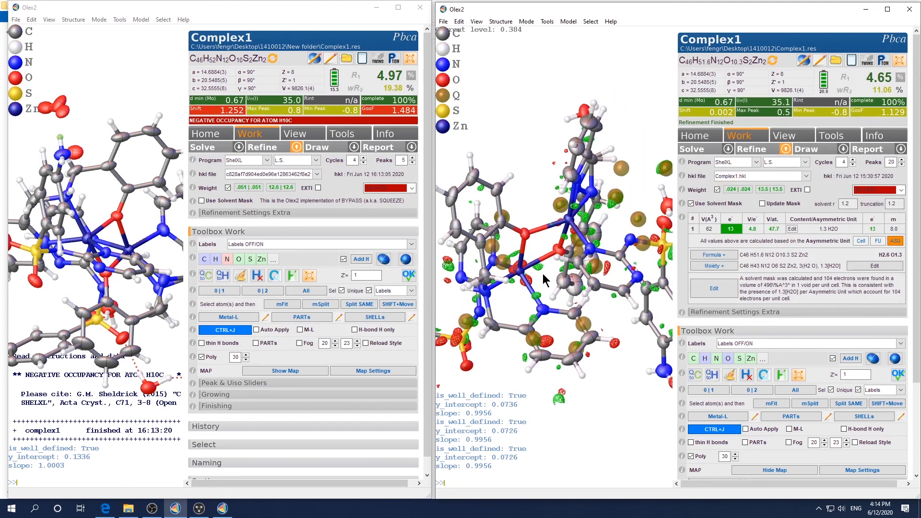
drag(542, 273, 595, 189)
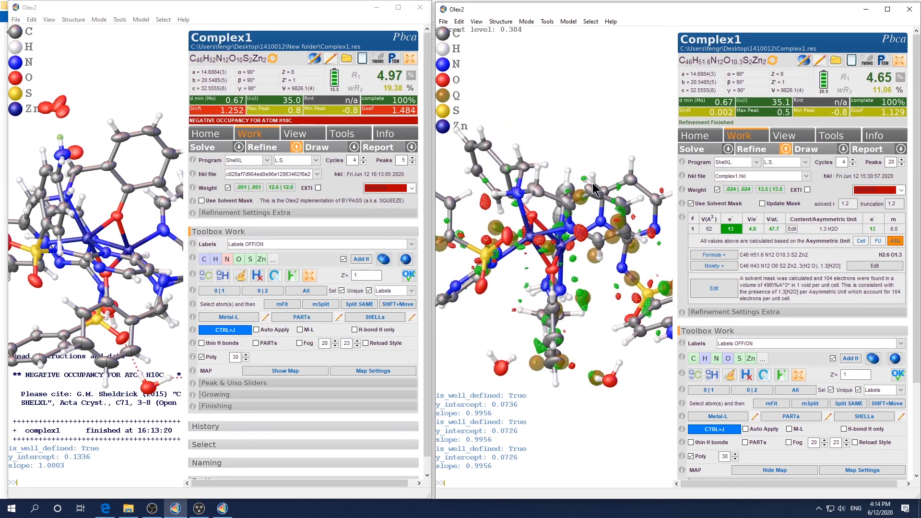
key(ctrl+m)
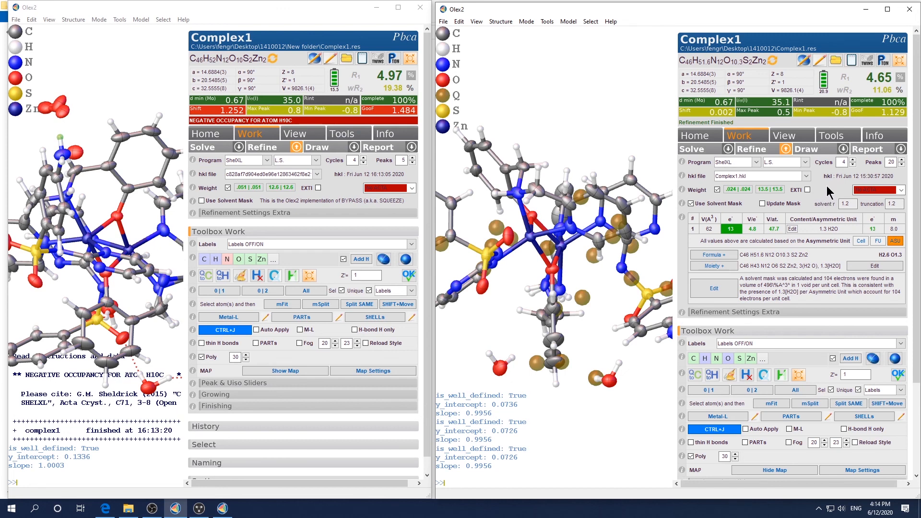
Set the refinement's ACTA option from the available choices to ACTA for the solvent-masked Complex1 model
click(902, 190)
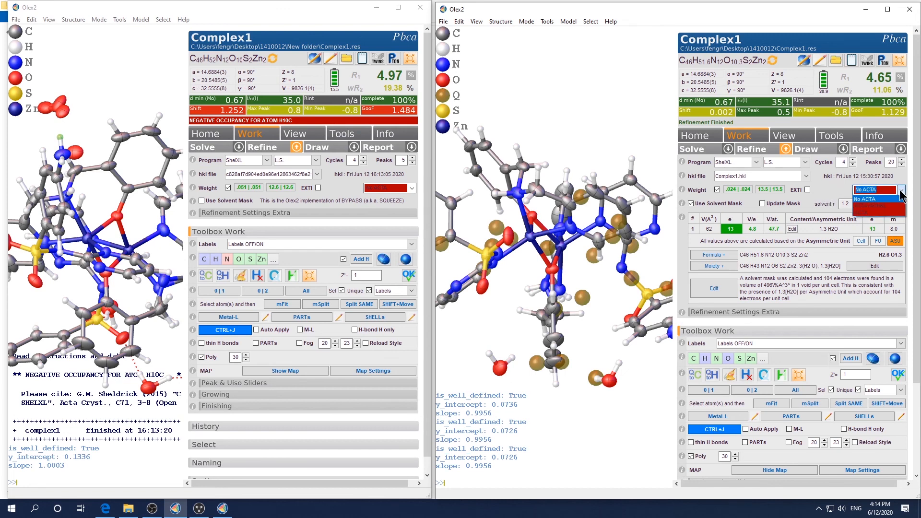
click(876, 213)
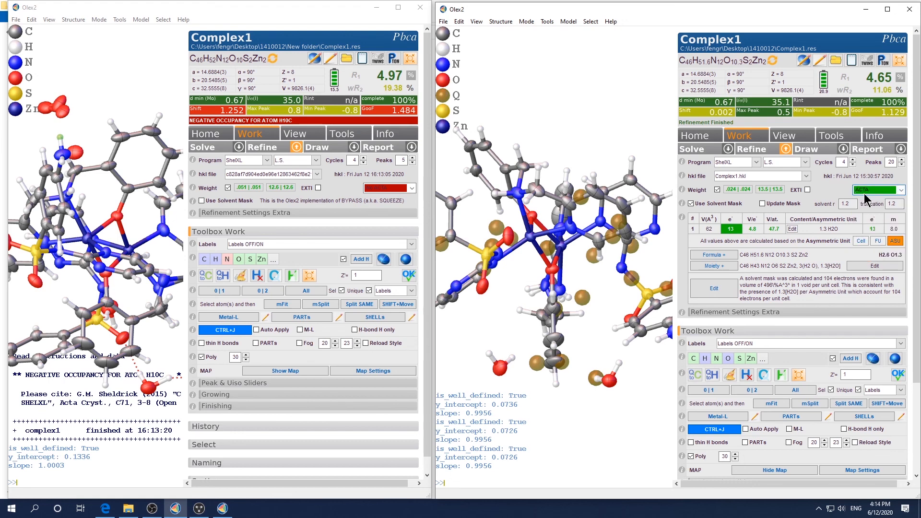
click(902, 190)
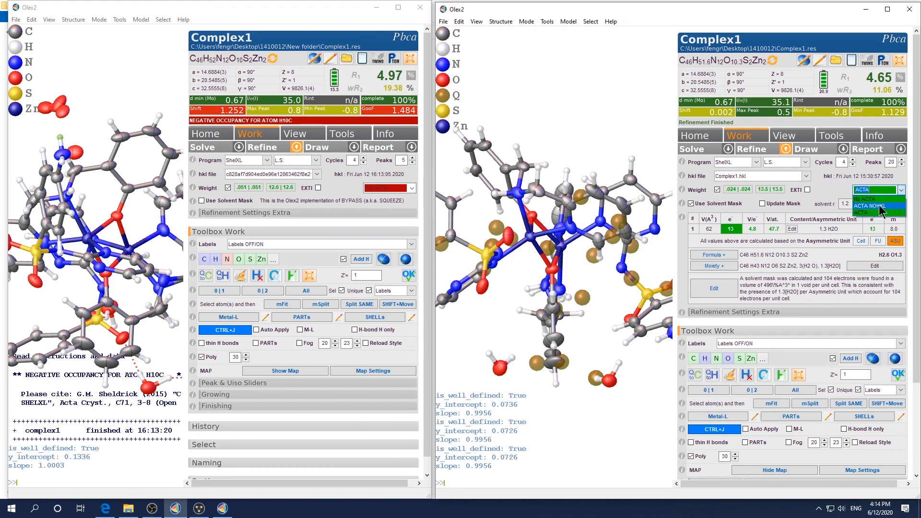
click(882, 214)
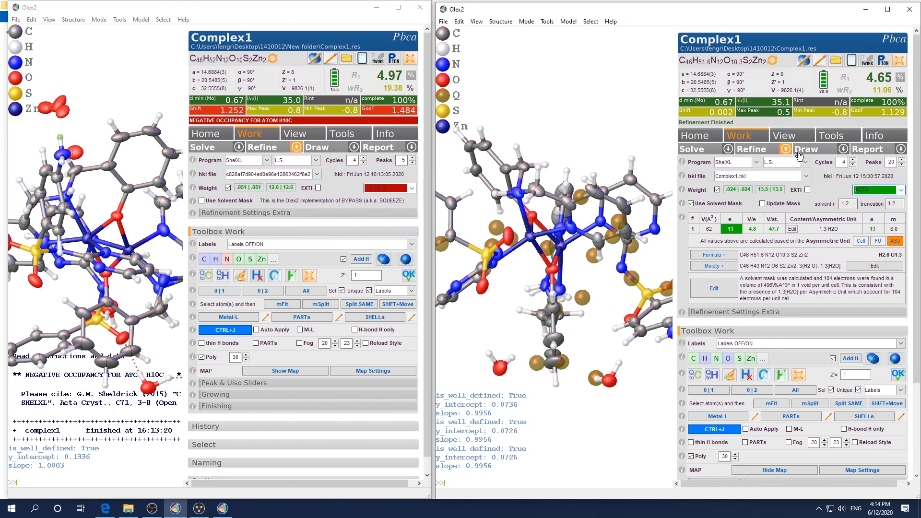